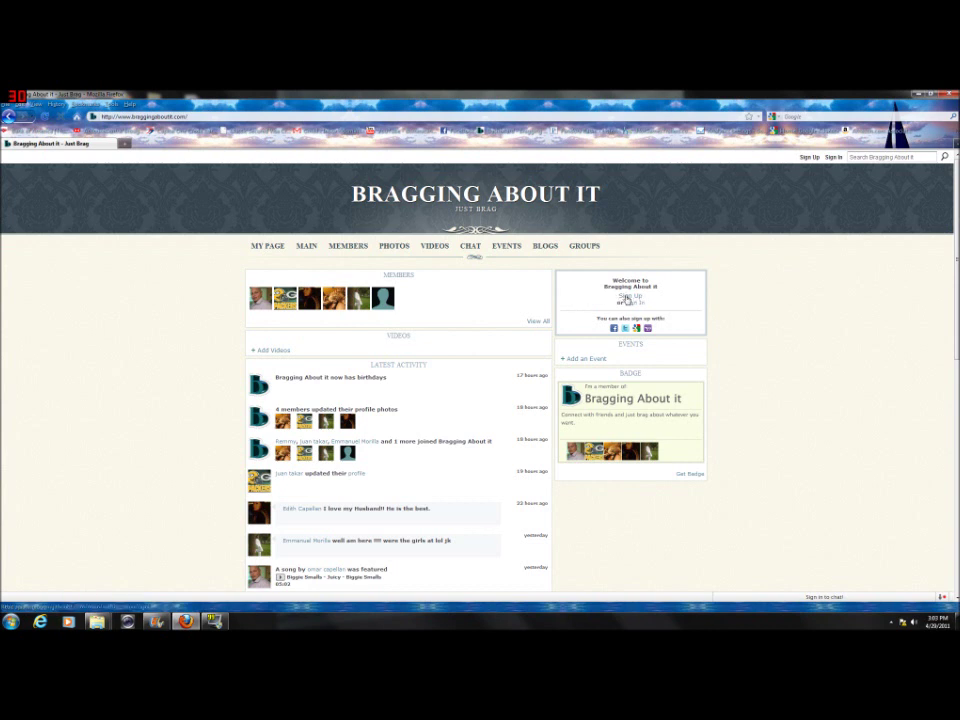
# Begin joining Bragging About It through Facebook Connect rather than the sign-up form.
pyautogui.click(628, 298)
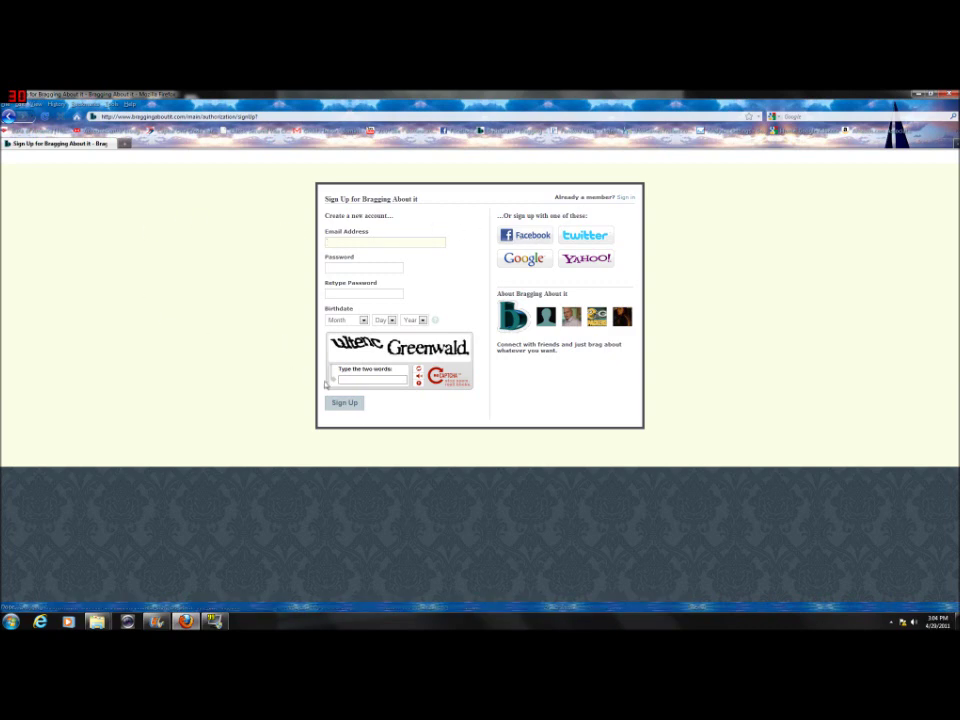
pyautogui.click(524, 238)
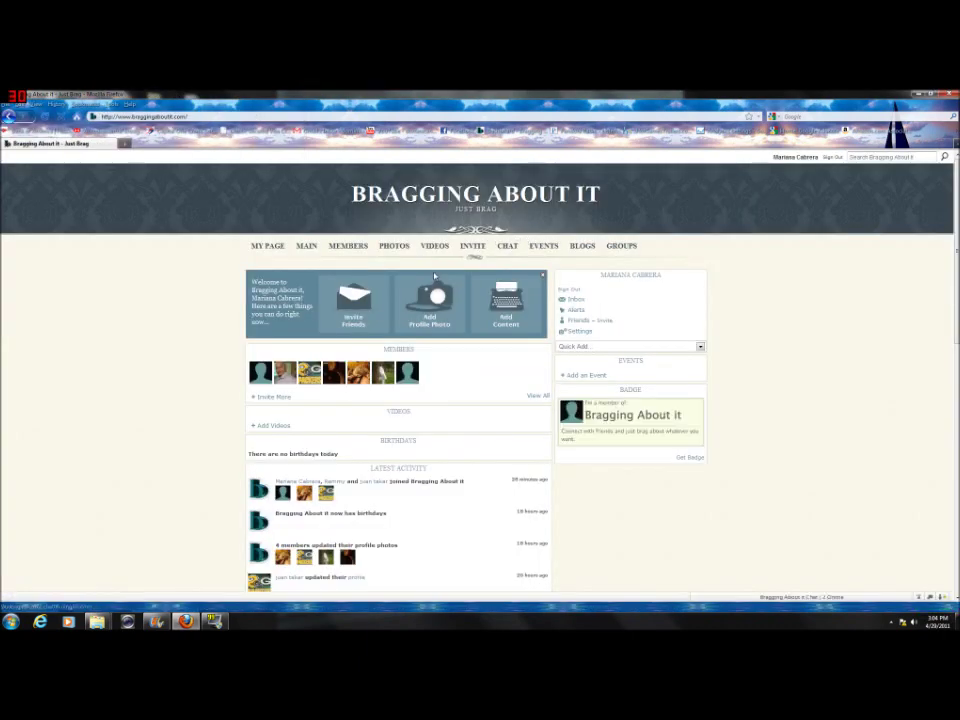
# Scroll through the main page's Latest Activity feed as a signed-in member, then go to your profile.
pyautogui.click(309, 248)
pyautogui.scroll(-1, 300, 392)
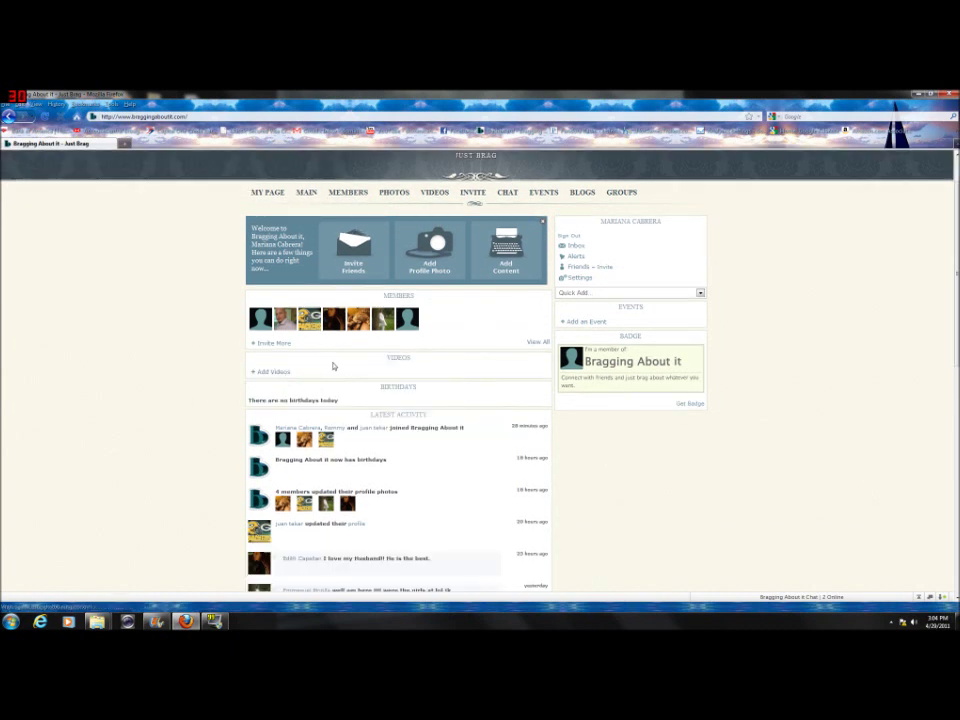
pyautogui.scroll(-2, 221, 418)
pyautogui.scroll(-3, 221, 418)
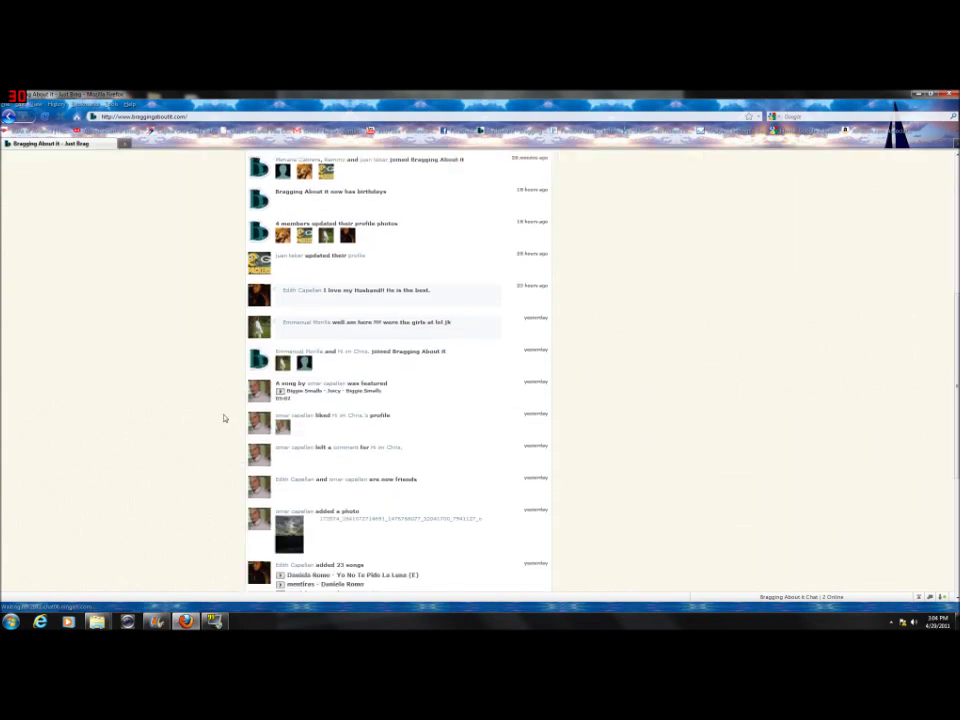
pyautogui.scroll(-3, 223, 417)
pyautogui.scroll(3, 224, 430)
pyautogui.scroll(5, 240, 410)
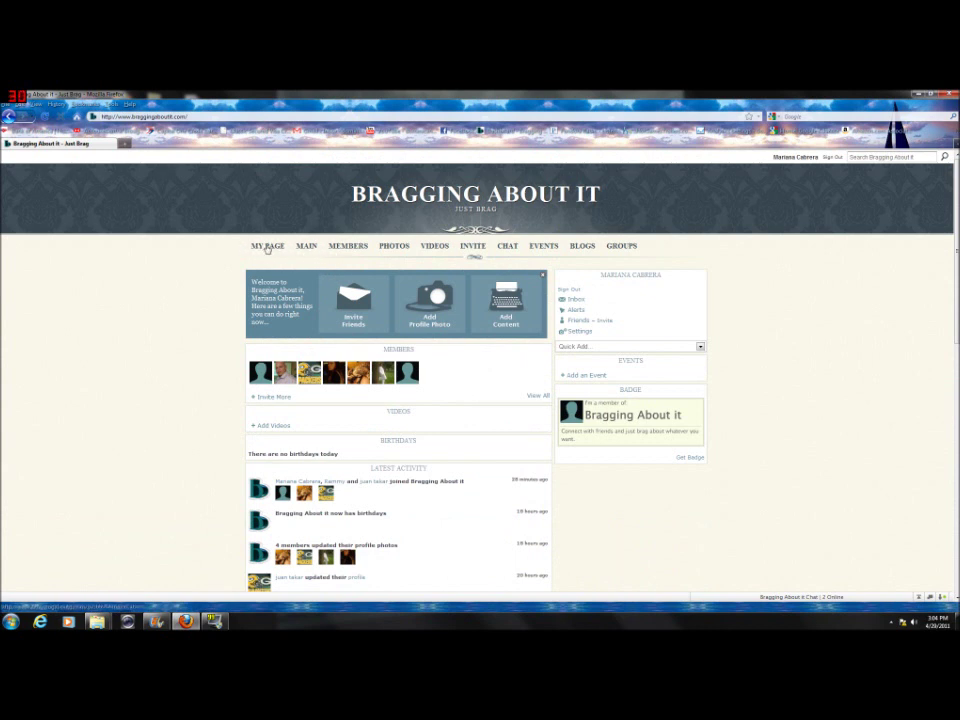
pyautogui.click(267, 246)
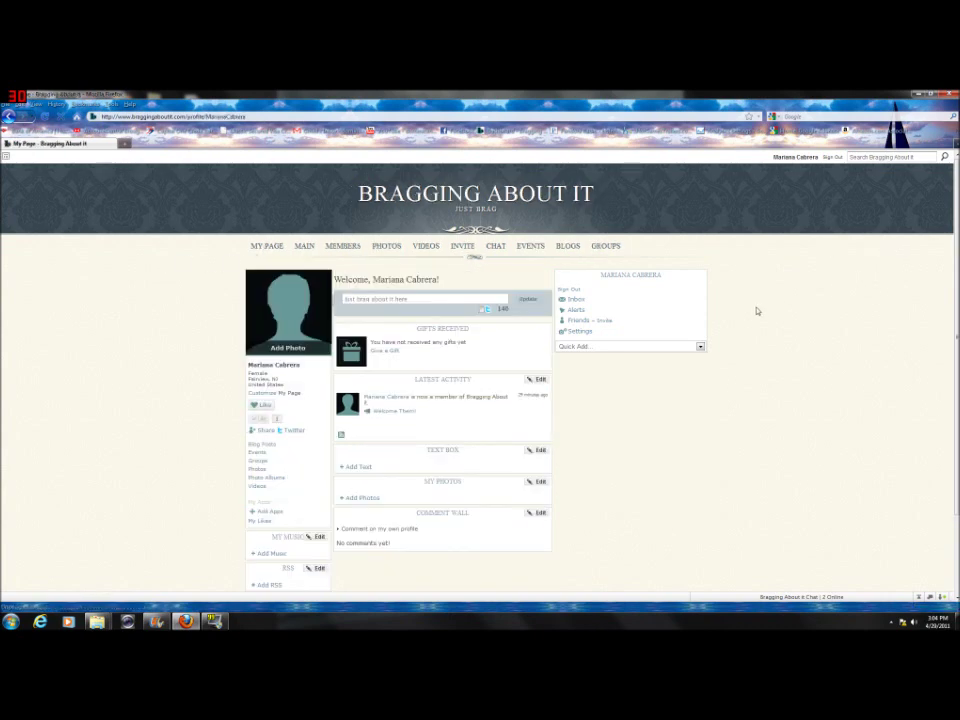
# Scroll over the new profile's welcome greeting, placeholder photo and empty sections.
pyautogui.scroll(-2, 709, 342)
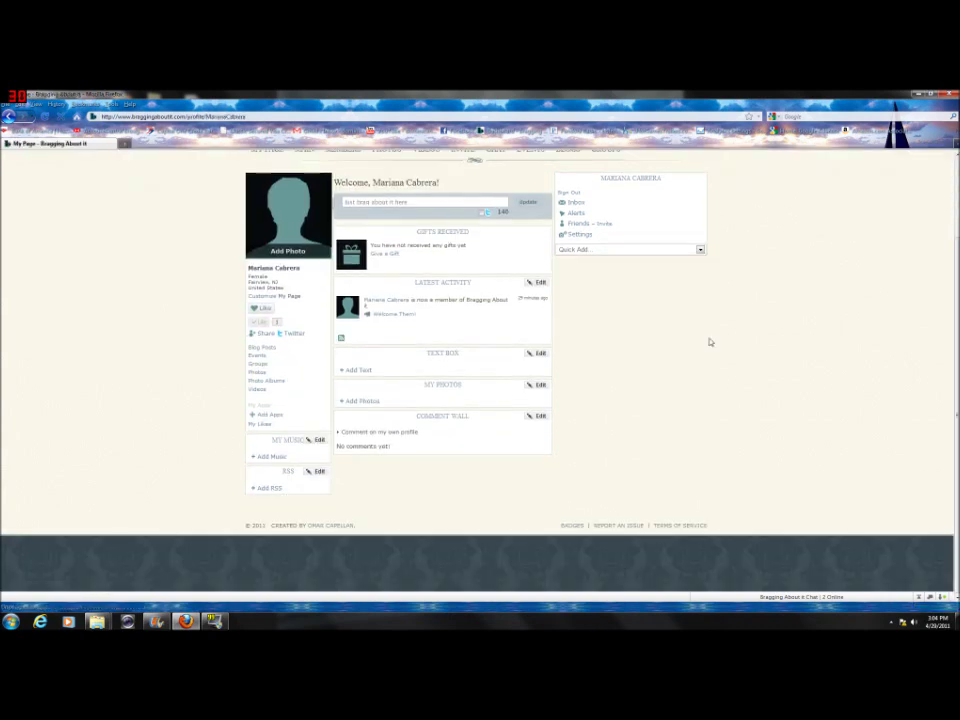
pyautogui.scroll(1, 709, 342)
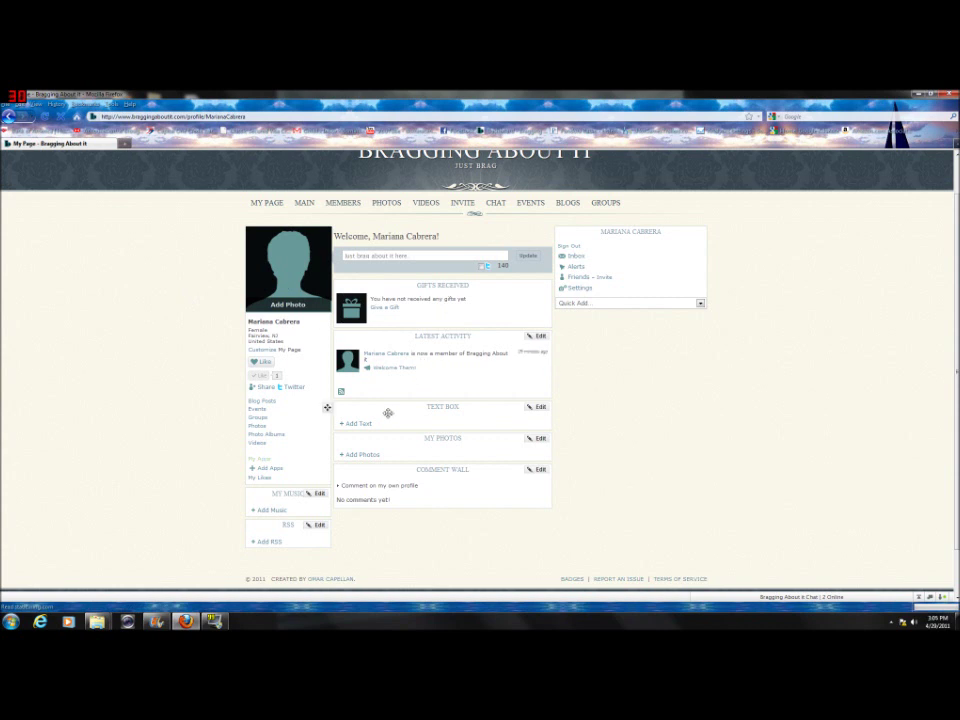
pyautogui.moveTo(442, 416)
pyautogui.scroll(1, 557, 494)
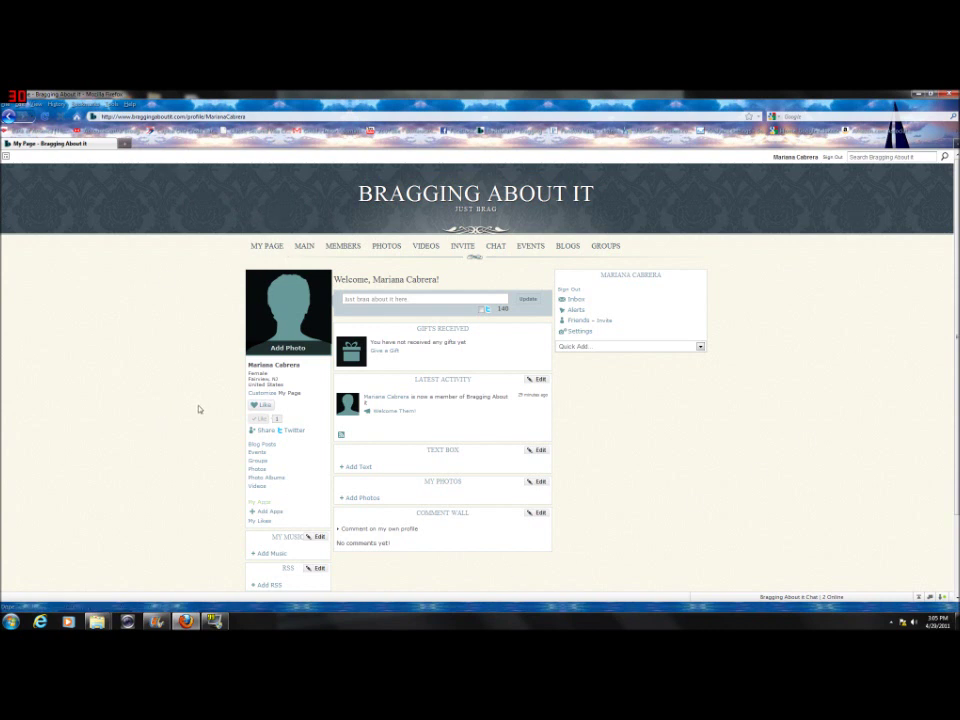
# Preview the Highlighter theme in pink and the Extra Extra theme in green and red.
pyautogui.click(259, 394)
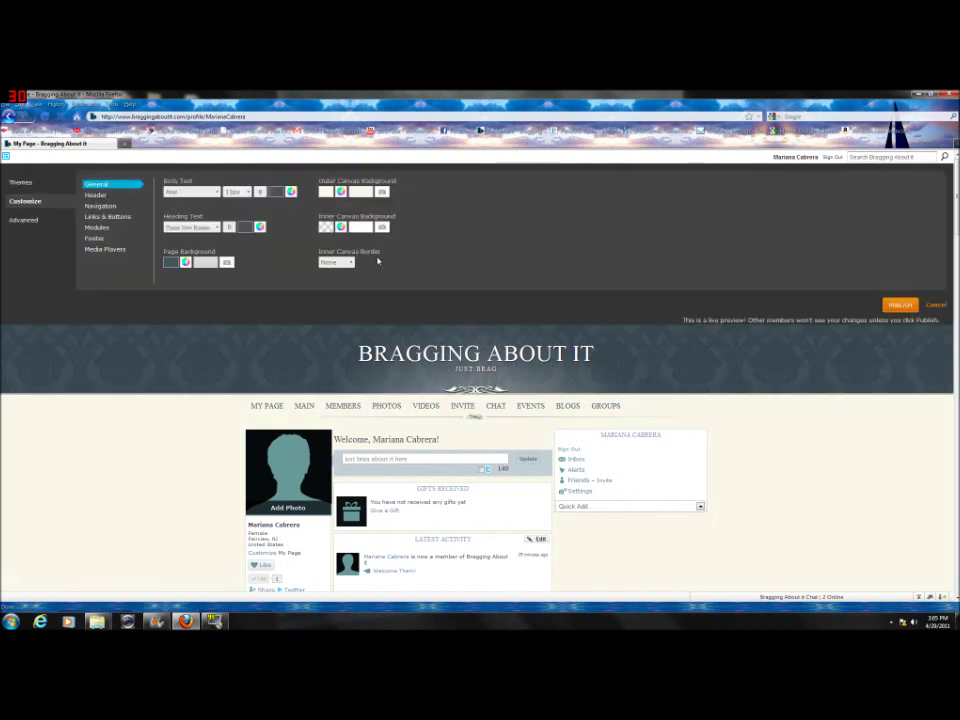
pyautogui.click(21, 184)
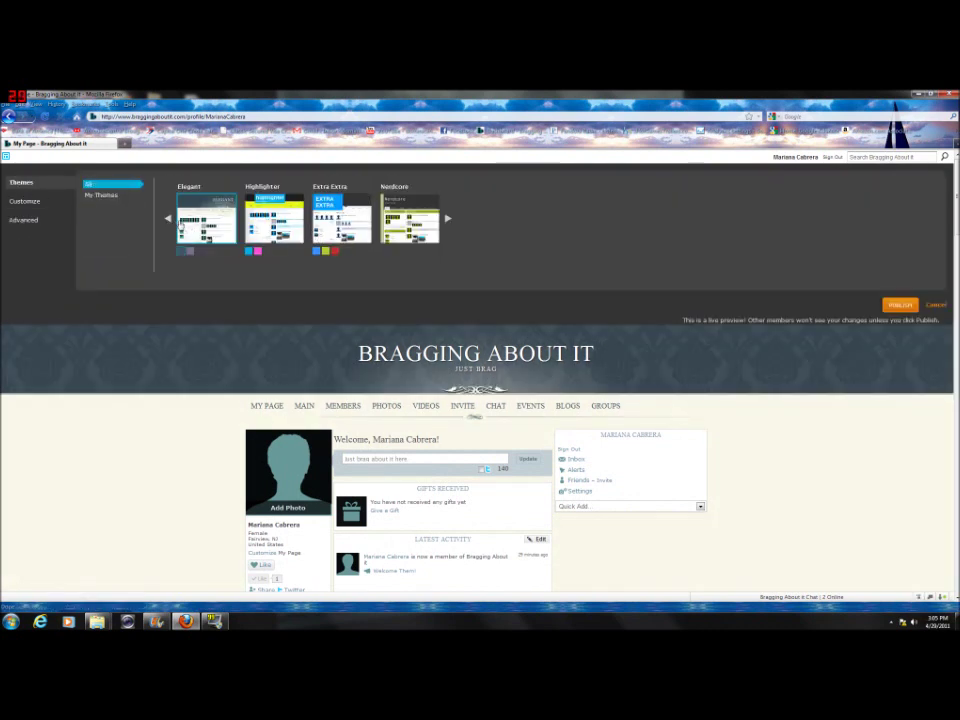
pyautogui.click(274, 219)
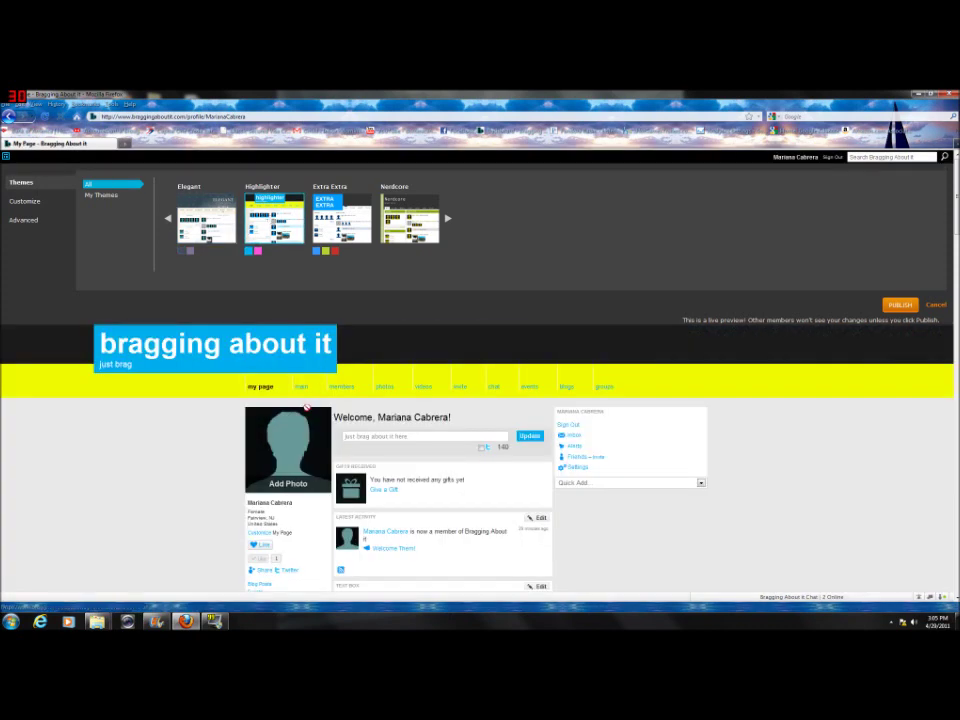
pyautogui.click(259, 253)
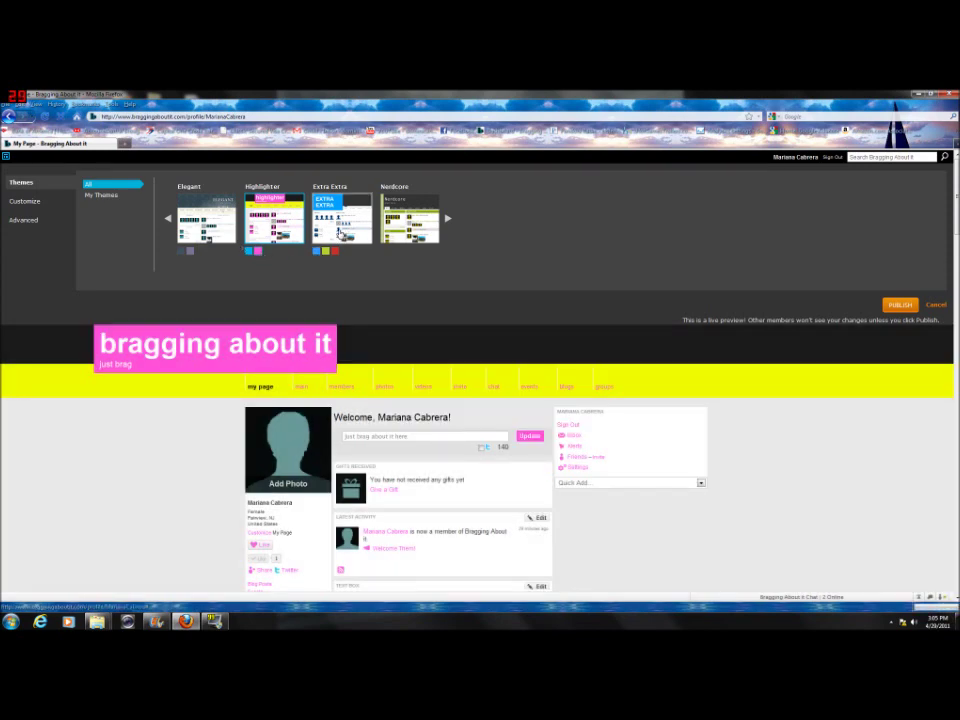
pyautogui.click(330, 252)
pyautogui.click(326, 252)
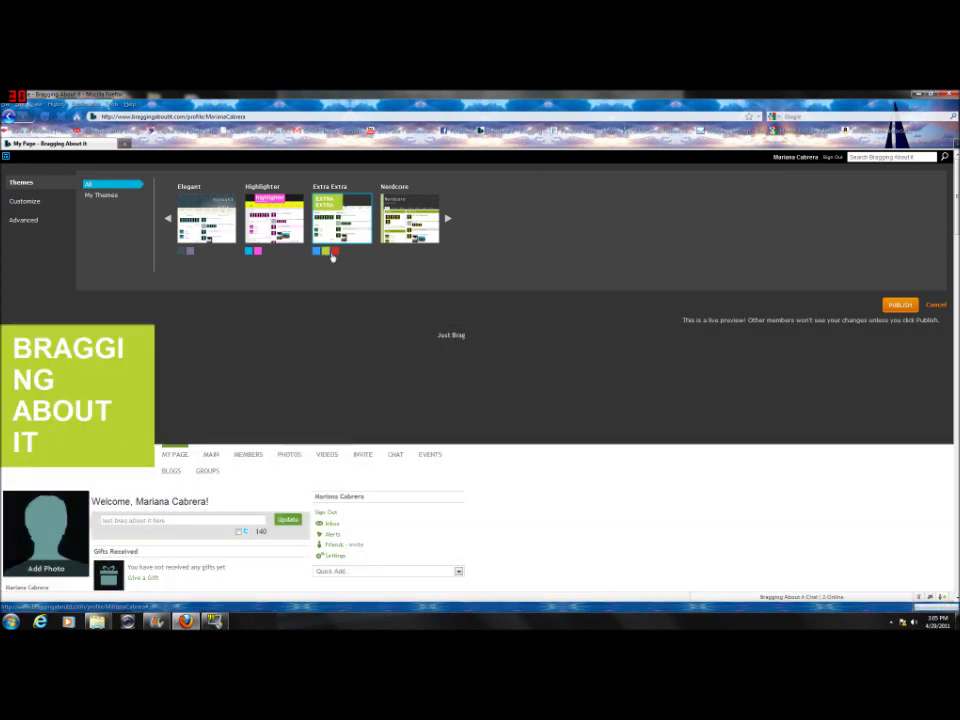
pyautogui.click(336, 253)
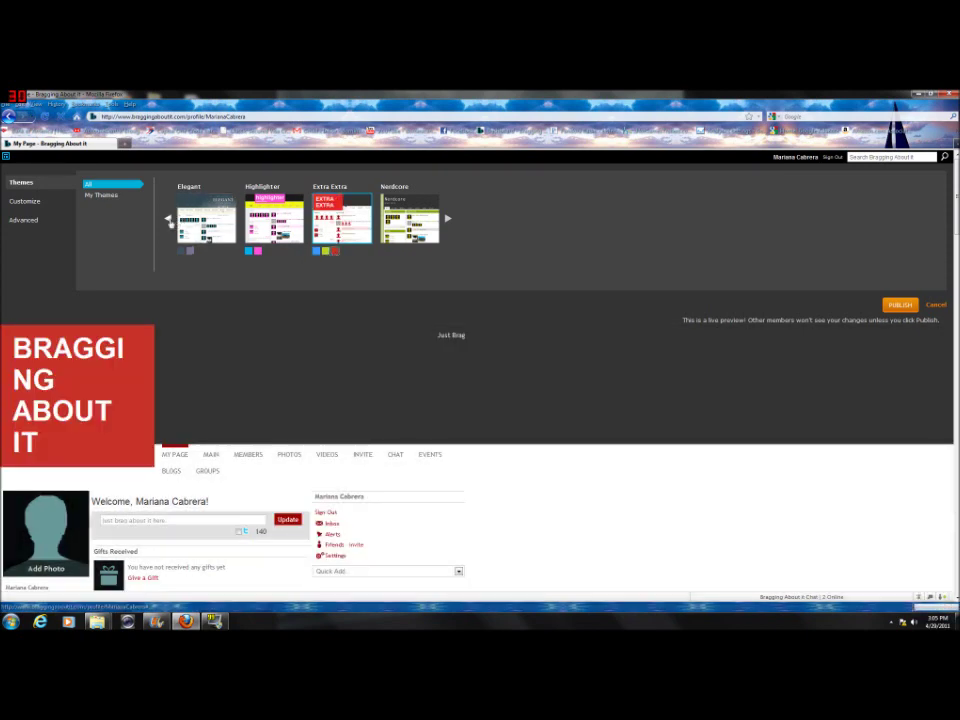
# Apply the ScrapPaper theme, compare its grey paper variant, and keep the corkboard swatch.
pyautogui.click(169, 221)
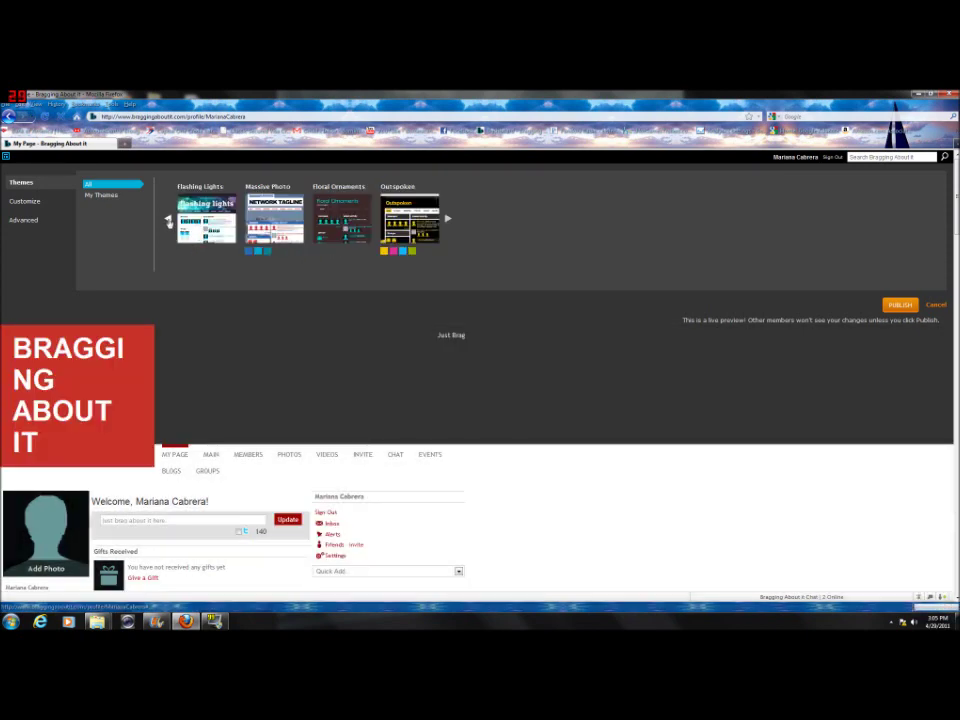
pyautogui.click(169, 221)
pyautogui.click(169, 221)
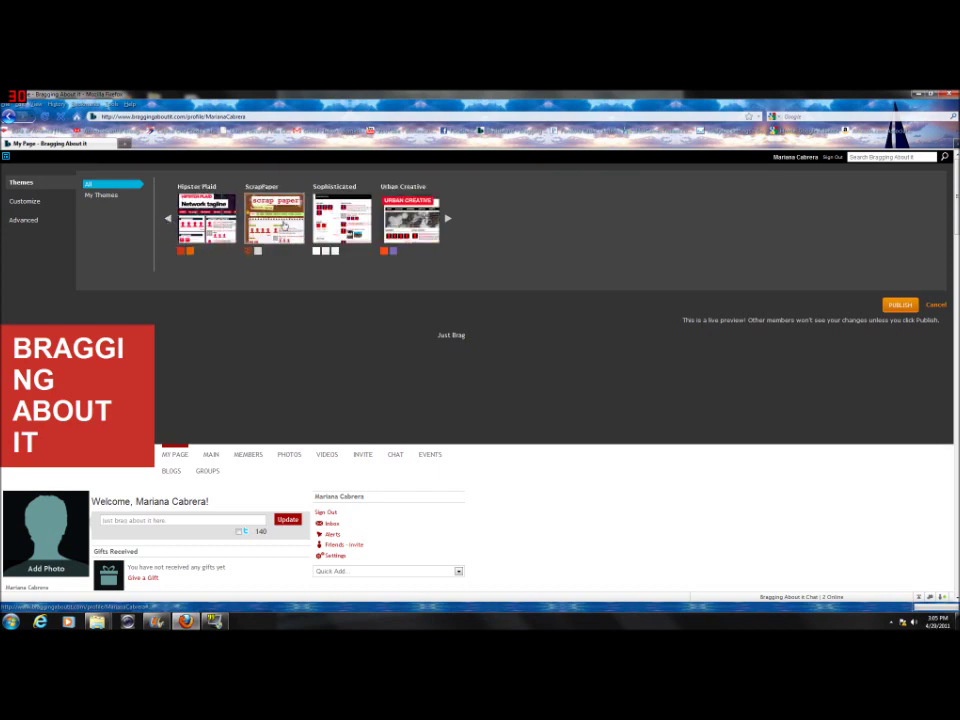
pyautogui.click(281, 225)
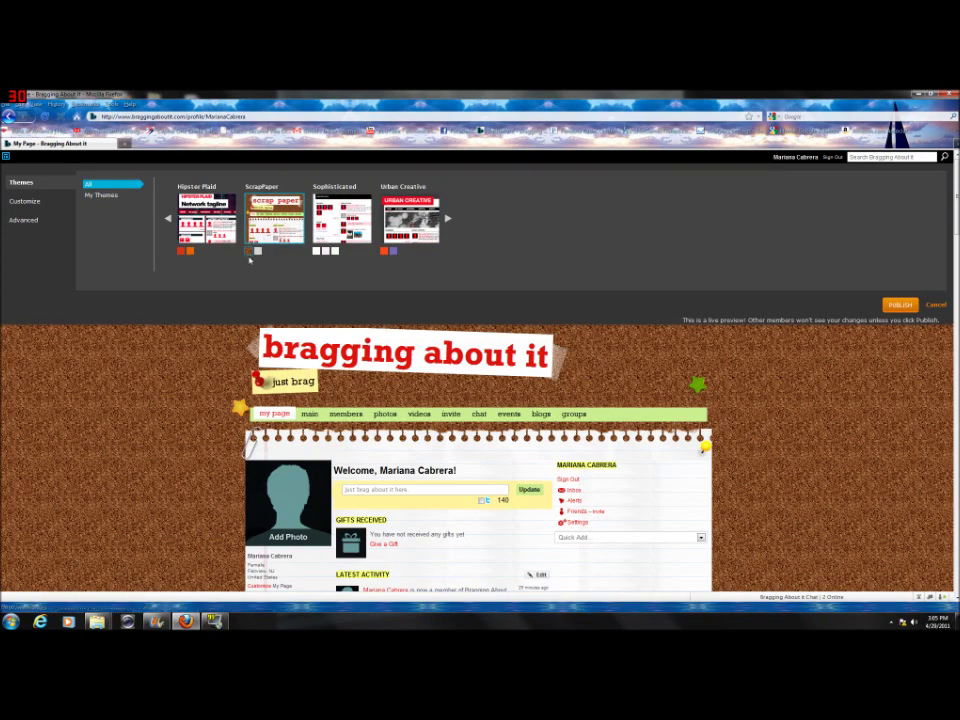
pyautogui.click(258, 252)
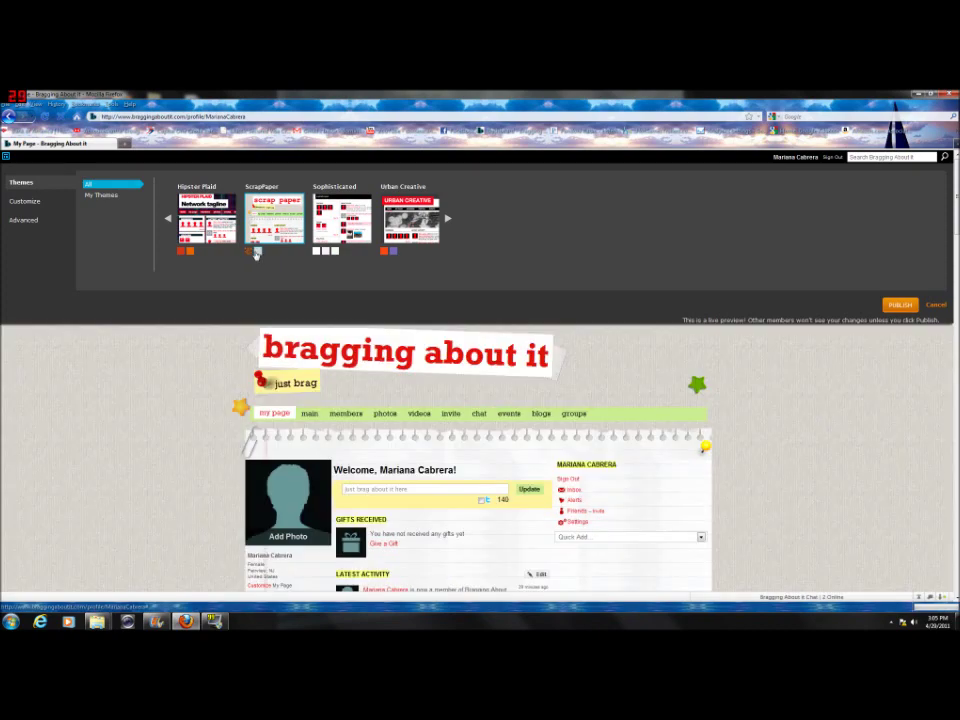
pyautogui.click(250, 251)
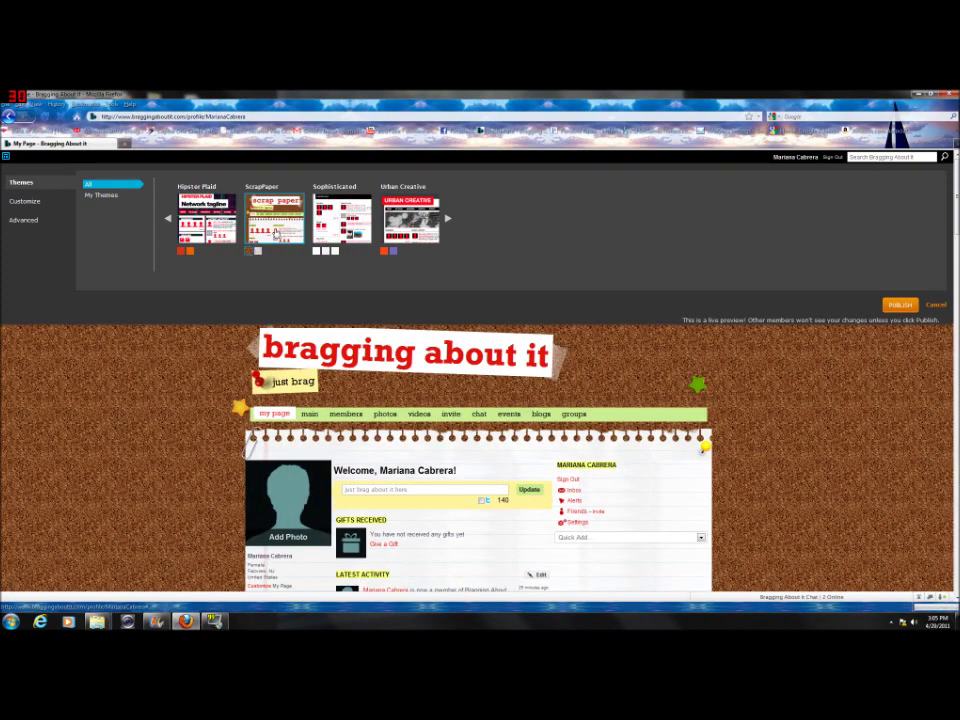
# Review the Media Players colour and Header font settings for the ScrapPaper design.
pyautogui.click(28, 203)
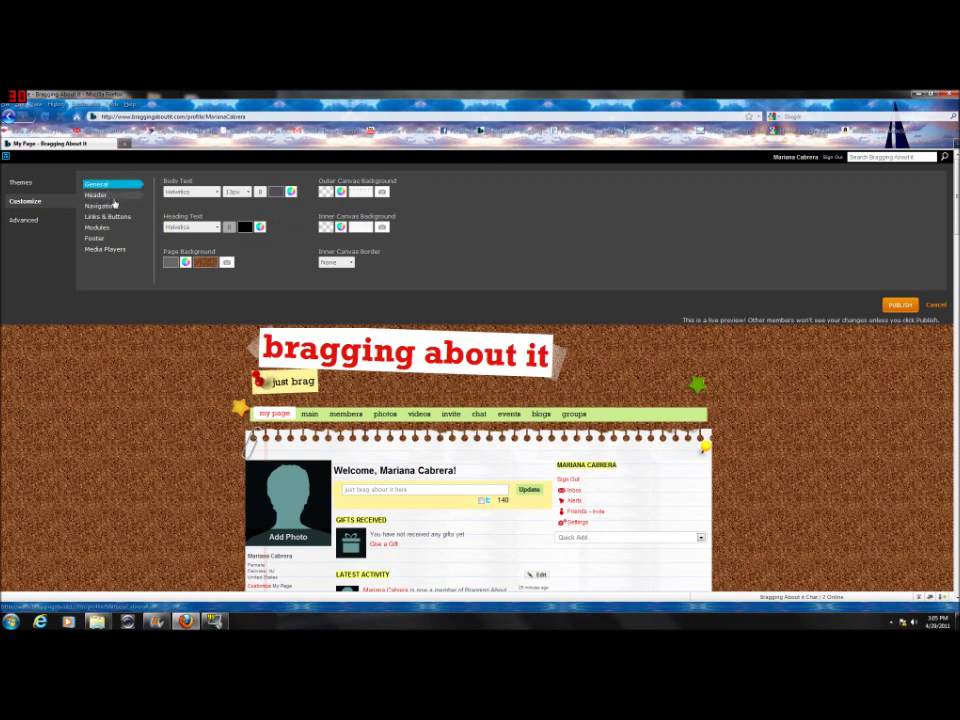
pyautogui.click(122, 250)
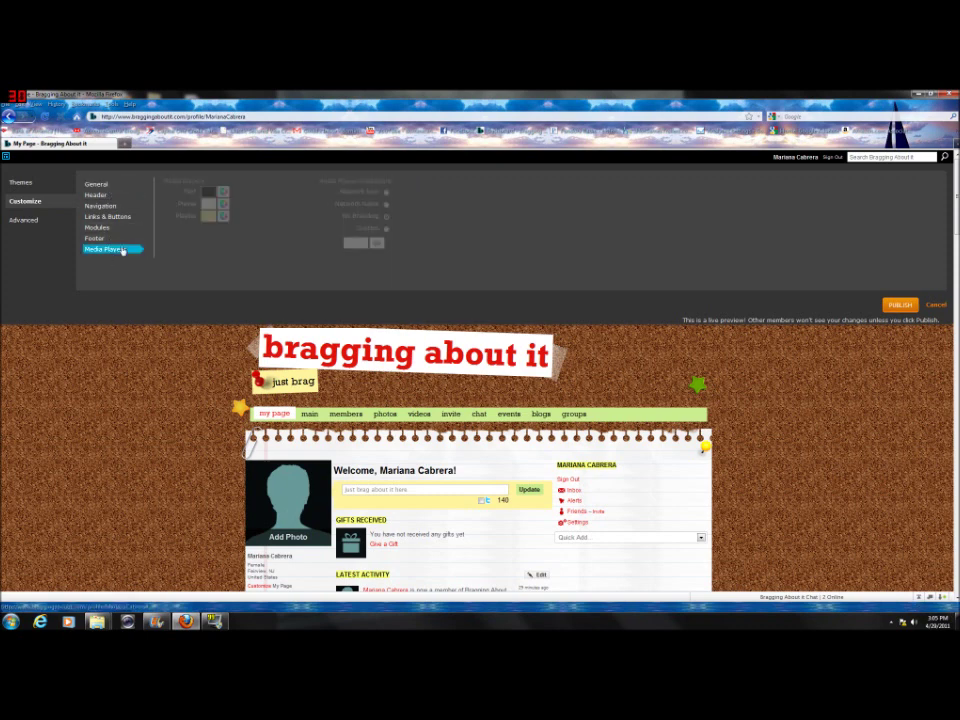
pyautogui.click(99, 196)
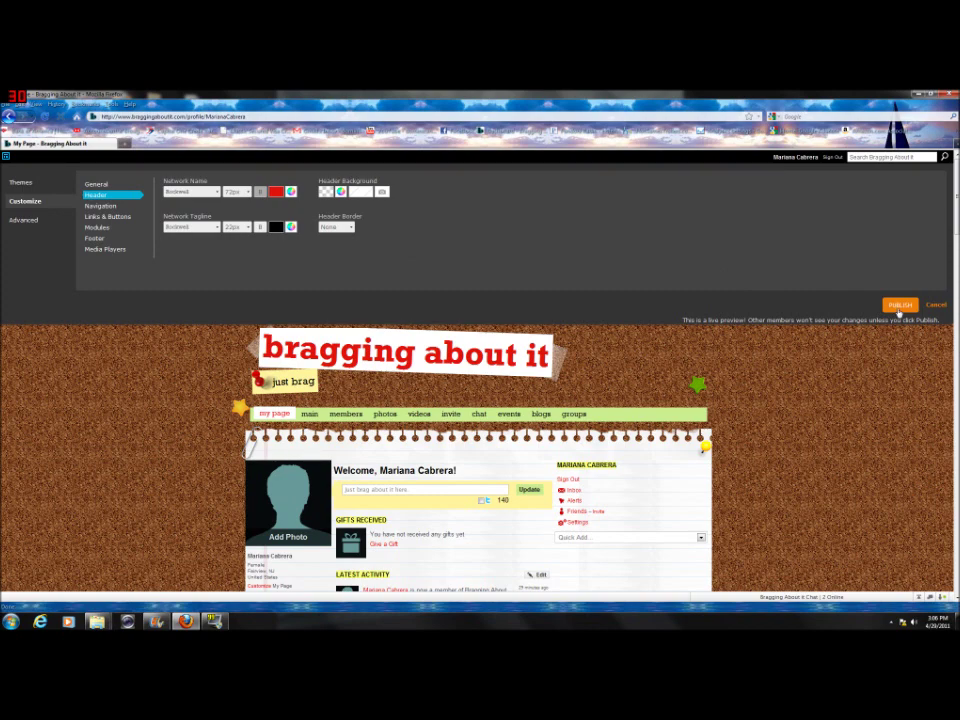
# Publish the corkboard design and scroll through the restyled profile page.
pyautogui.click(900, 306)
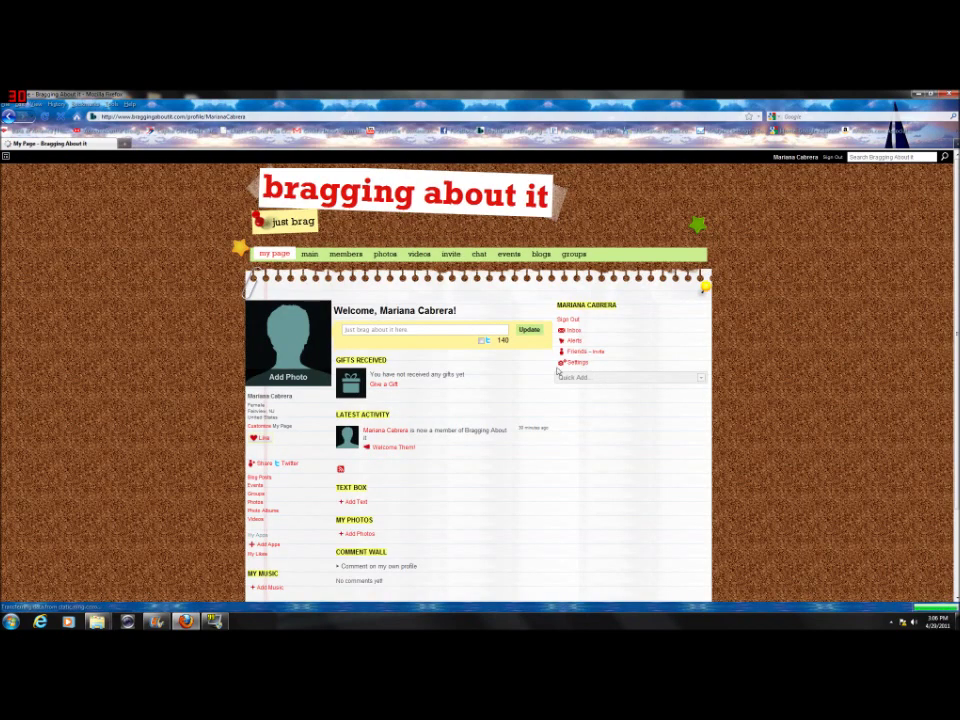
pyautogui.scroll(-1, 269, 345)
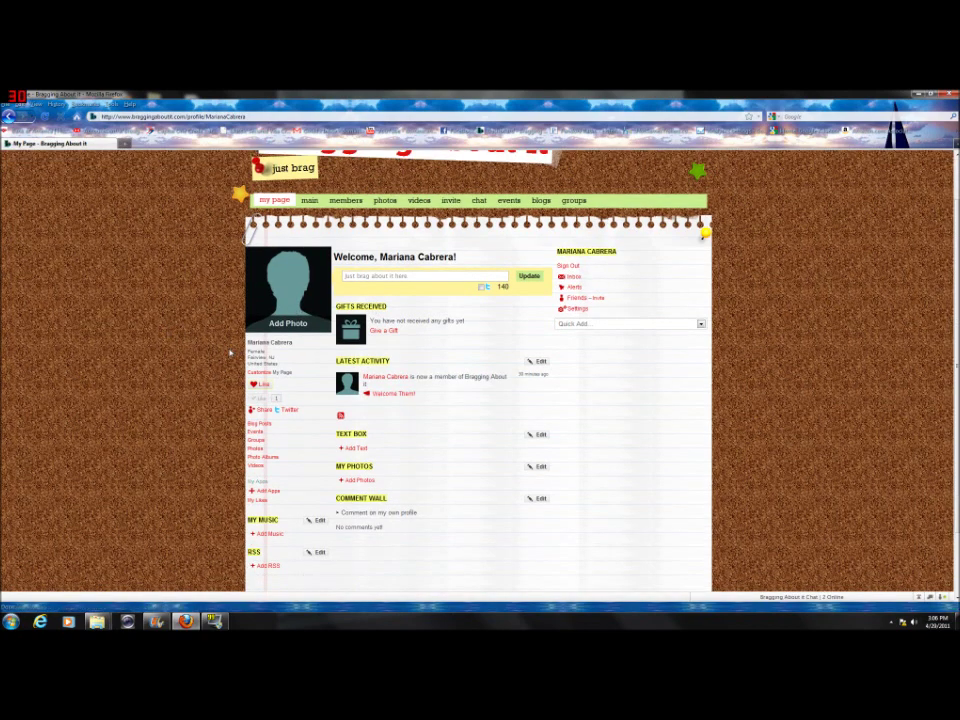
pyautogui.scroll(-2, 229, 351)
pyautogui.scroll(1, 229, 350)
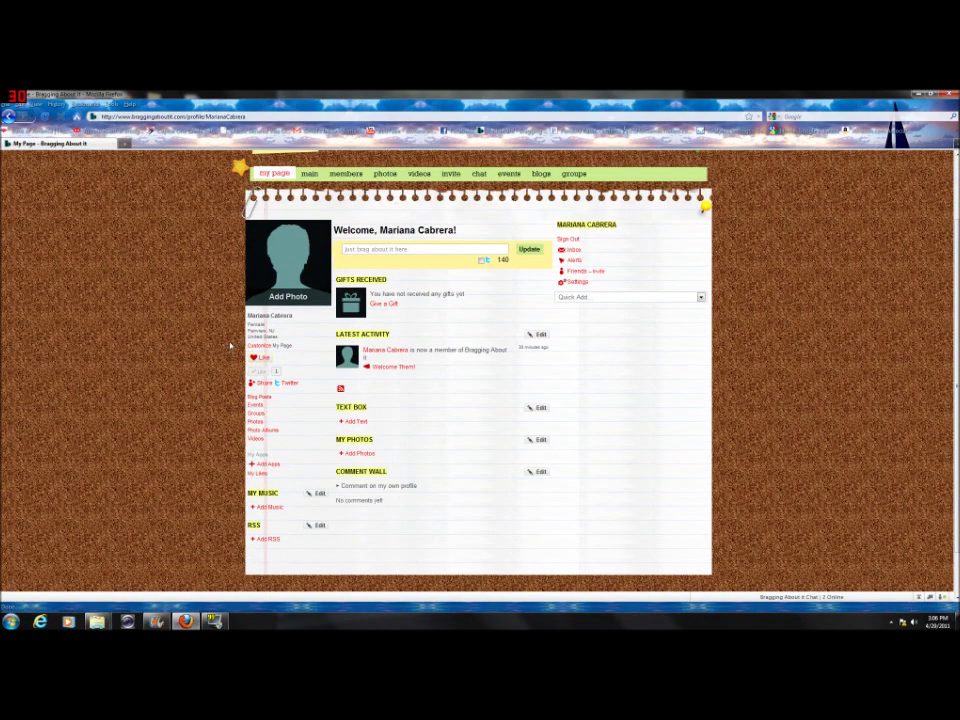
pyautogui.scroll(1, 231, 343)
pyautogui.scroll(-2, 229, 348)
pyautogui.scroll(1, 235, 348)
pyautogui.scroll(-1, 256, 428)
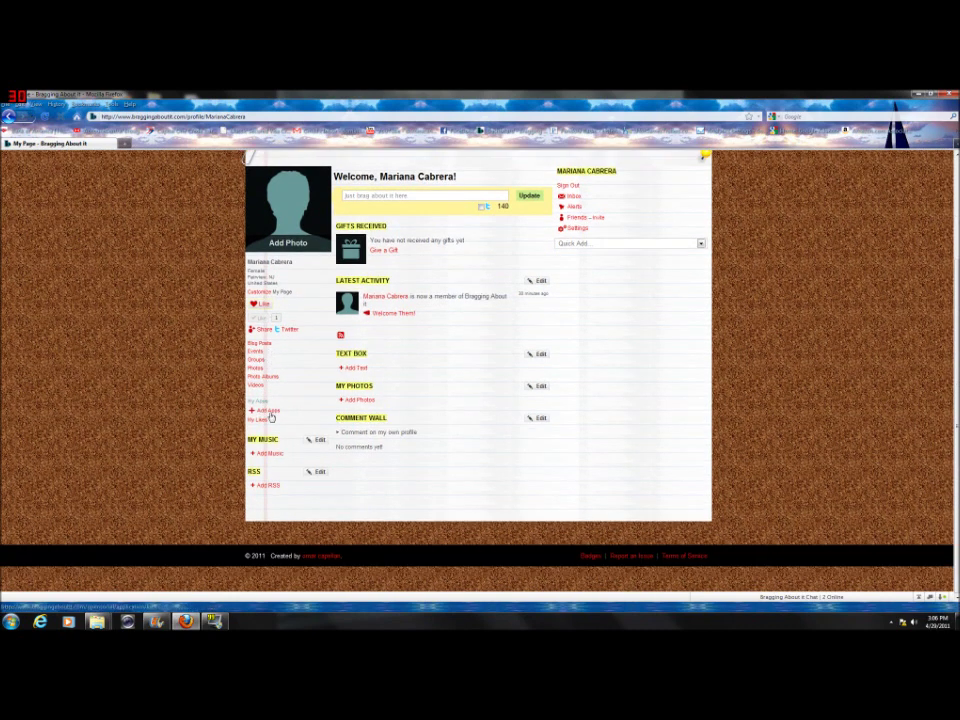
pyautogui.click(264, 412)
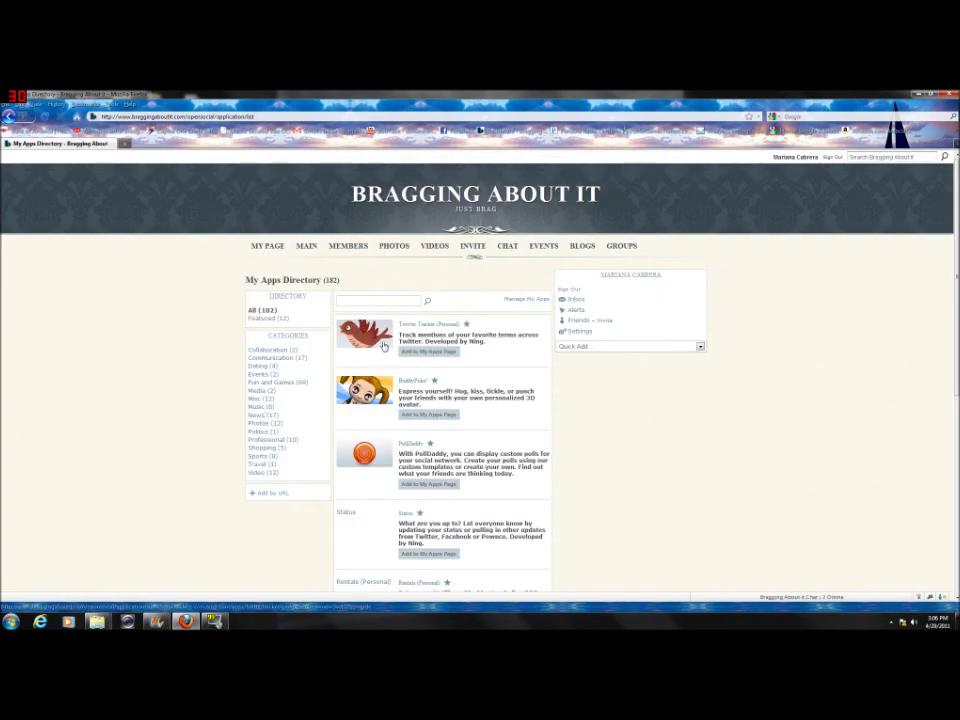
# Look through the apps directory's list of installable apps.
pyautogui.click(383, 345)
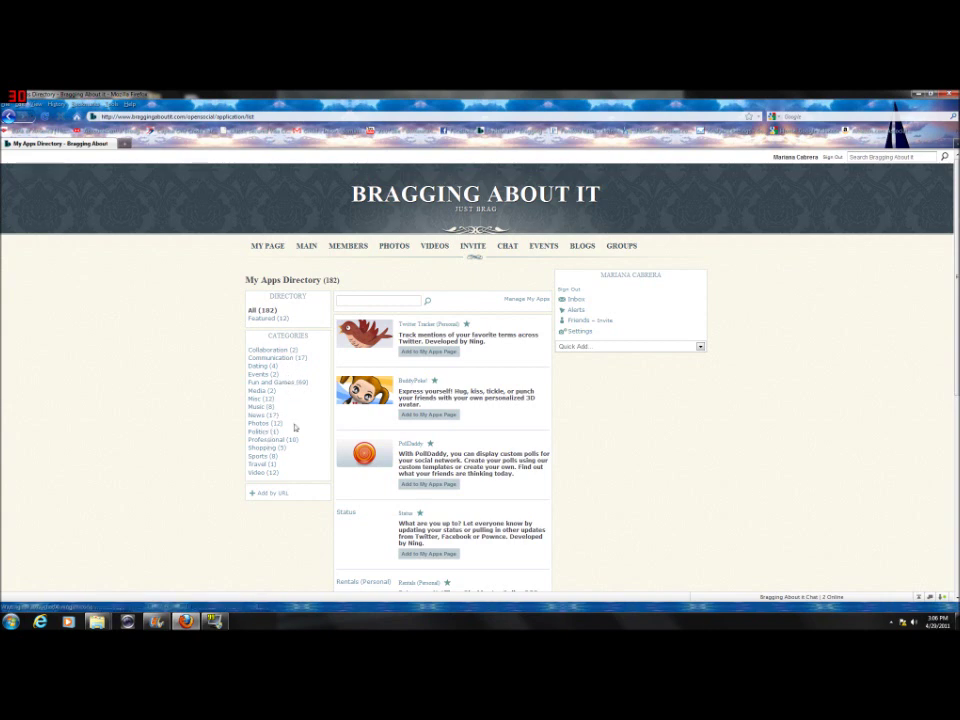
pyautogui.scroll(-5, 293, 429)
pyautogui.scroll(5, 399, 377)
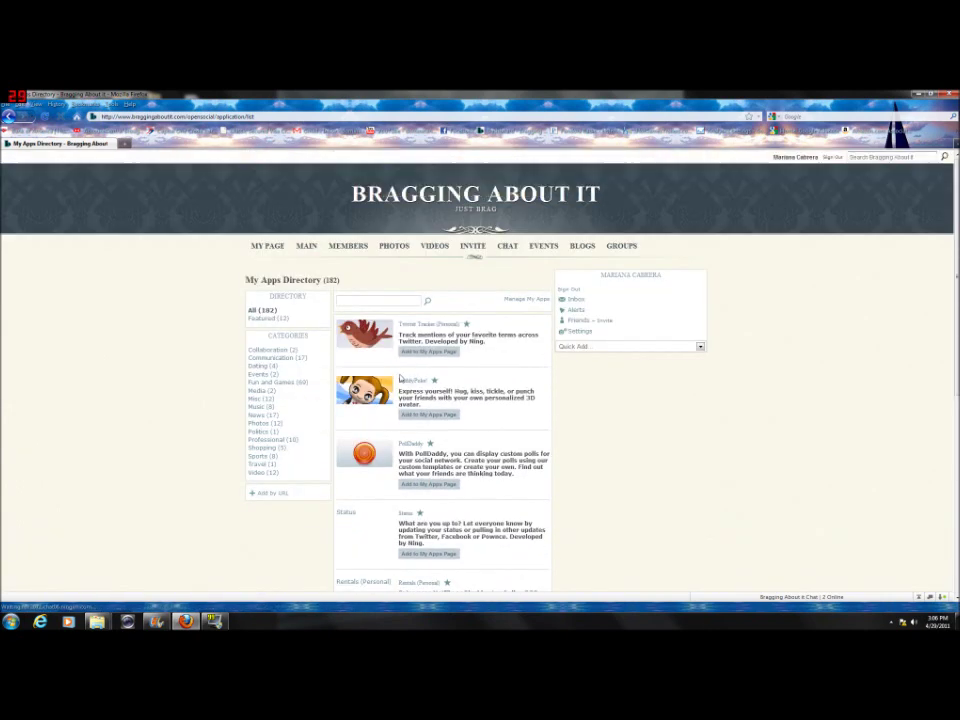
# Visit the Members list and browse the All Photos page with its five photos.
pyautogui.click(340, 247)
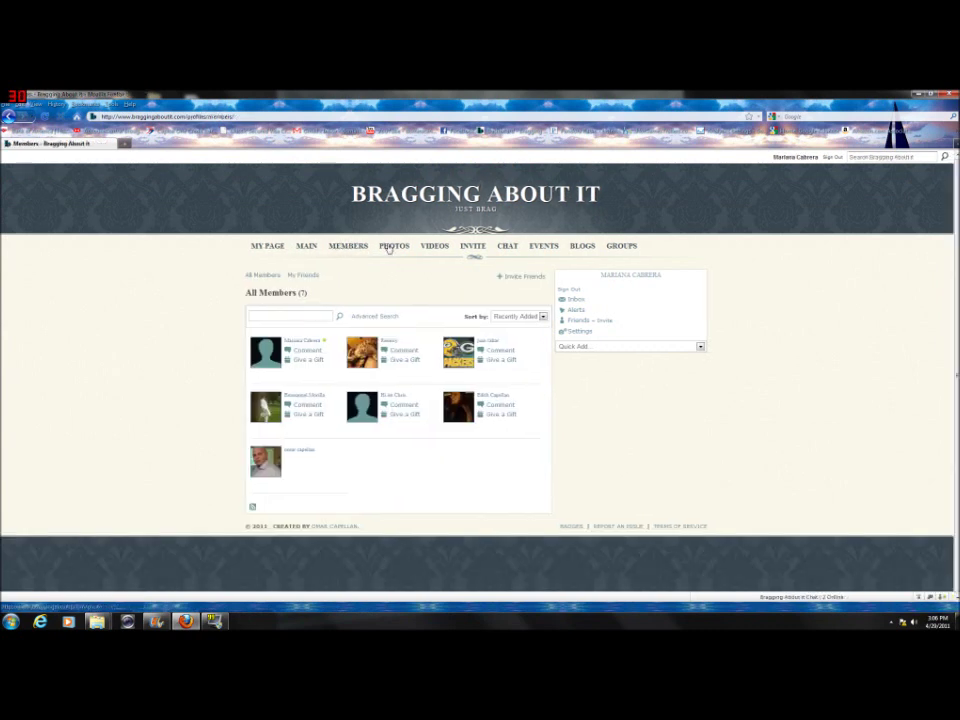
pyautogui.click(390, 248)
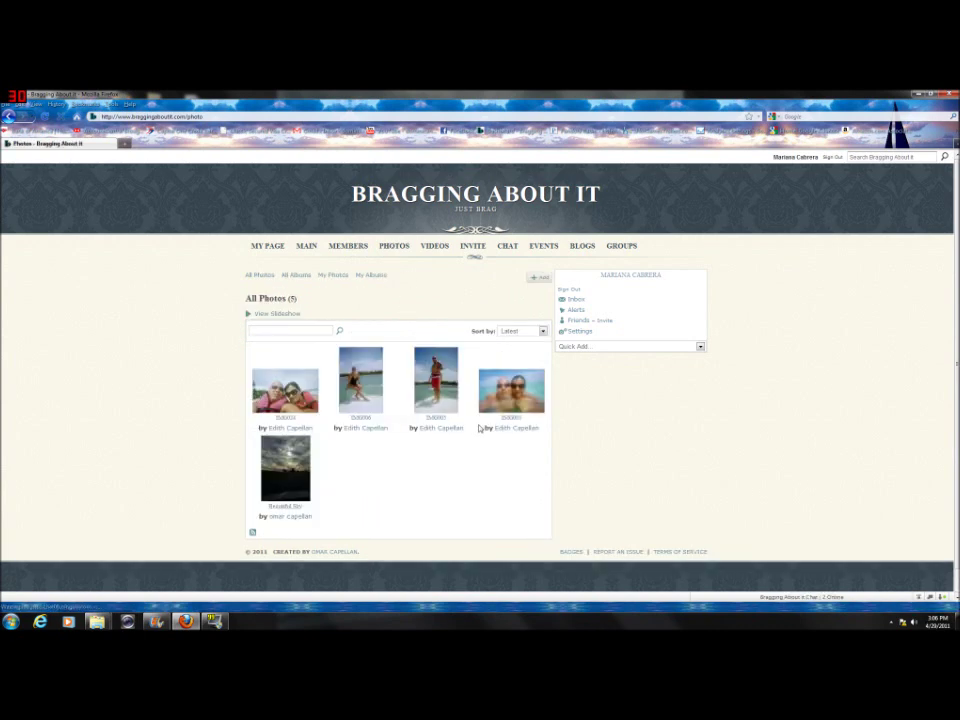
pyautogui.scroll(-1, 386, 456)
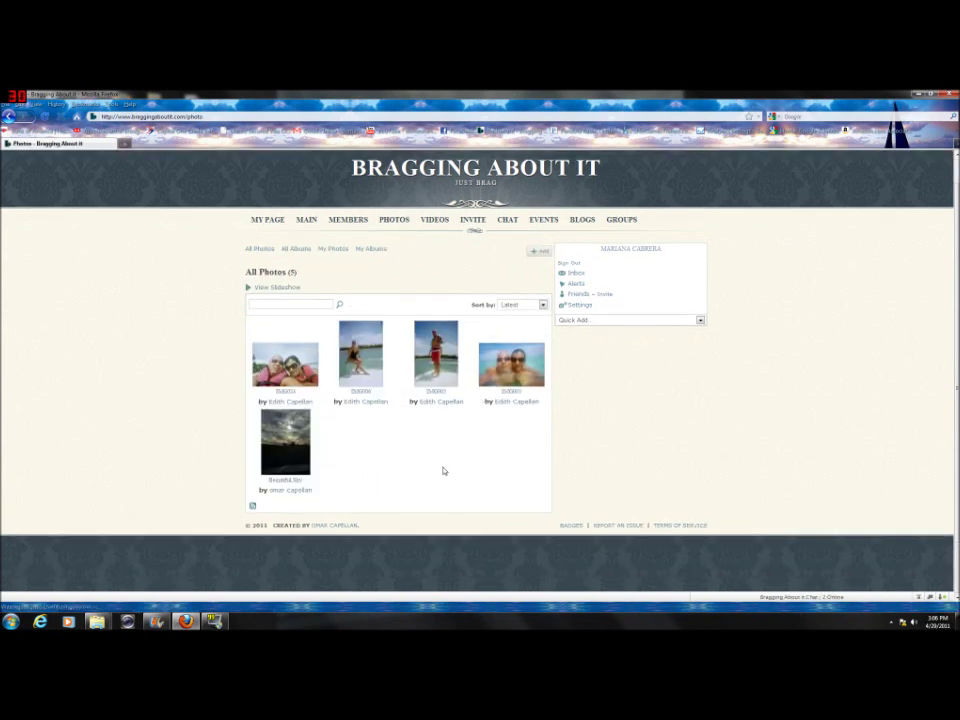
pyautogui.scroll(1, 436, 468)
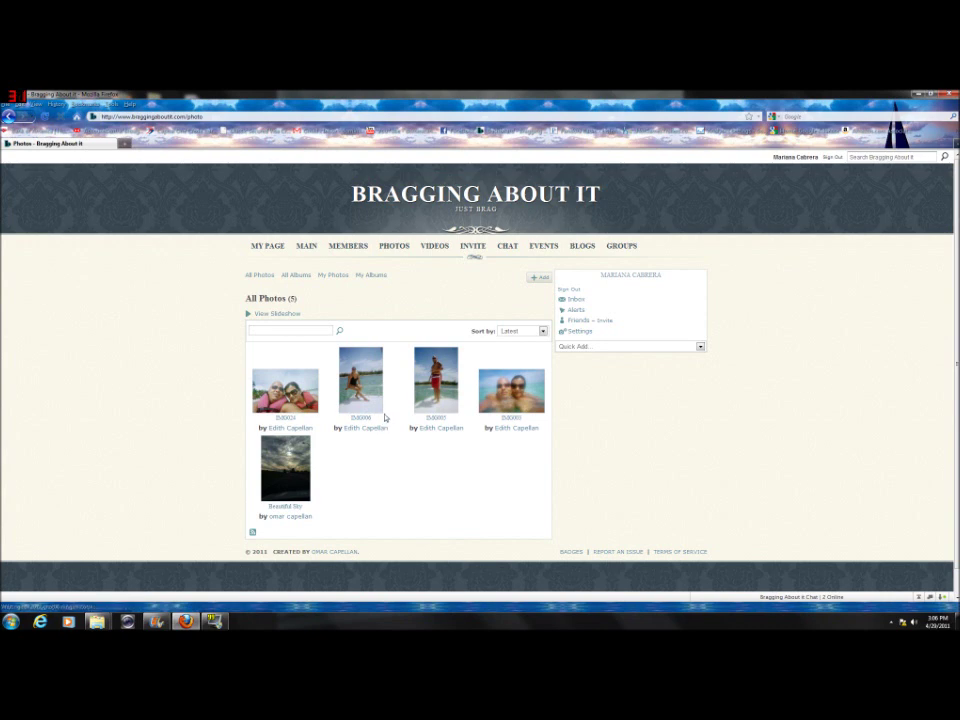
pyautogui.click(435, 245)
# View the Invite Your Contacts page, then return to your corkboard-styled profile.
pyautogui.click(476, 248)
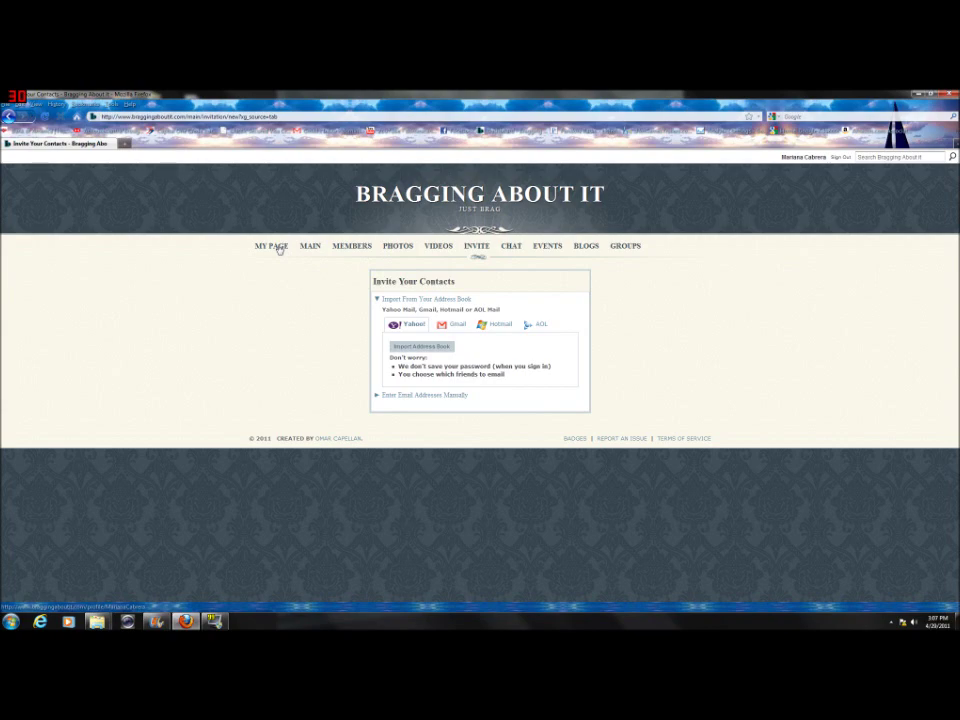
pyautogui.click(278, 249)
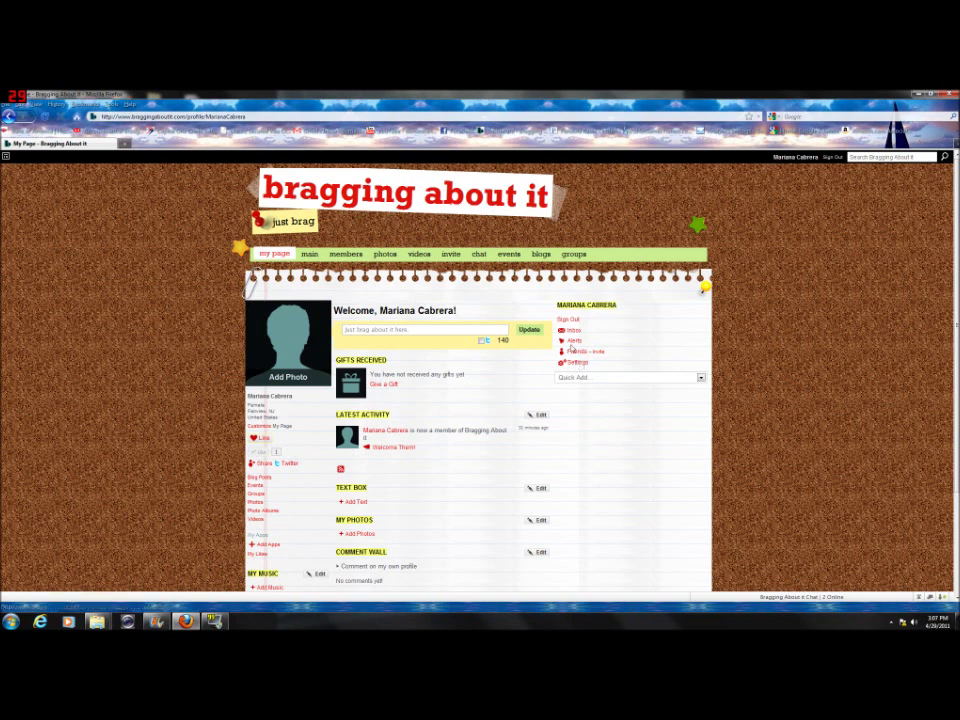
# Go from account Settings to the Privacy section's visibility and moderation options.
pyautogui.click(574, 366)
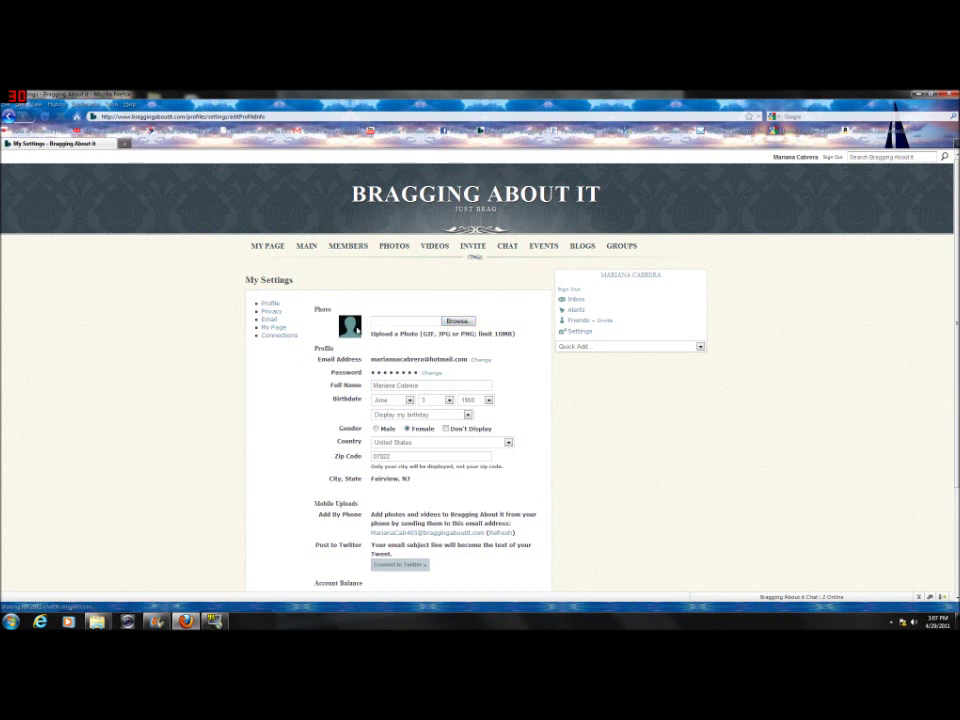
pyautogui.scroll(-1, 280, 380)
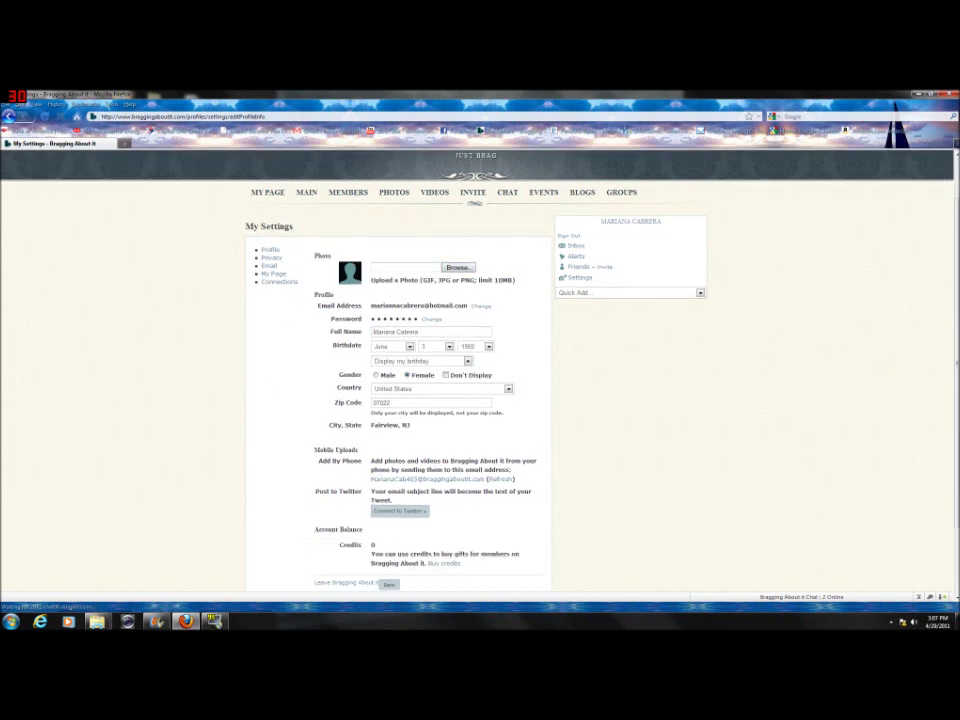
pyautogui.scroll(1, 326, 437)
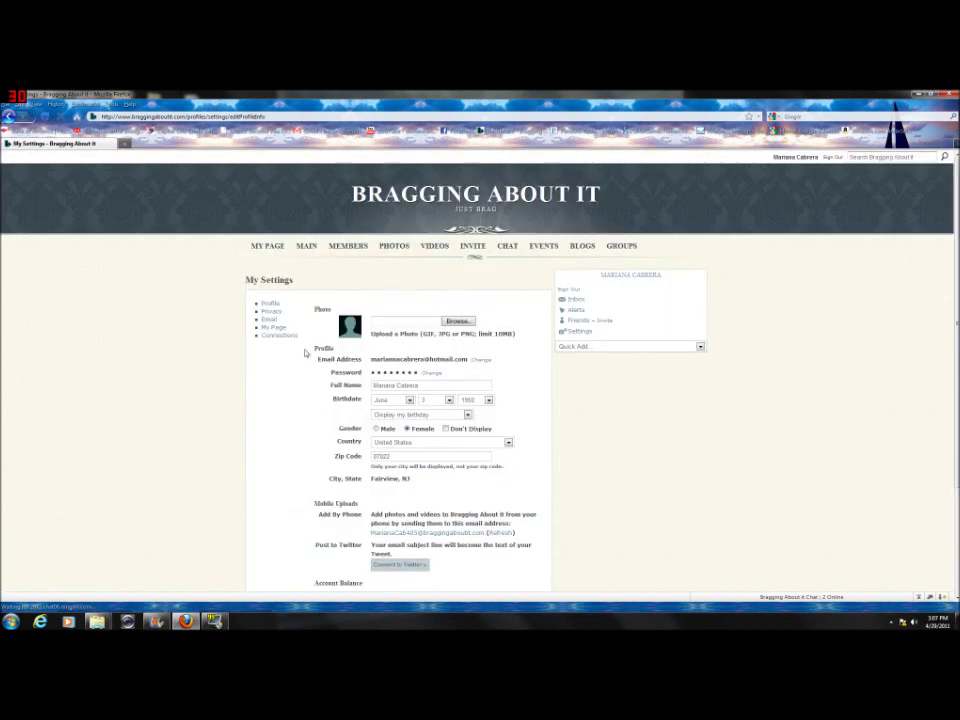
pyautogui.click(277, 315)
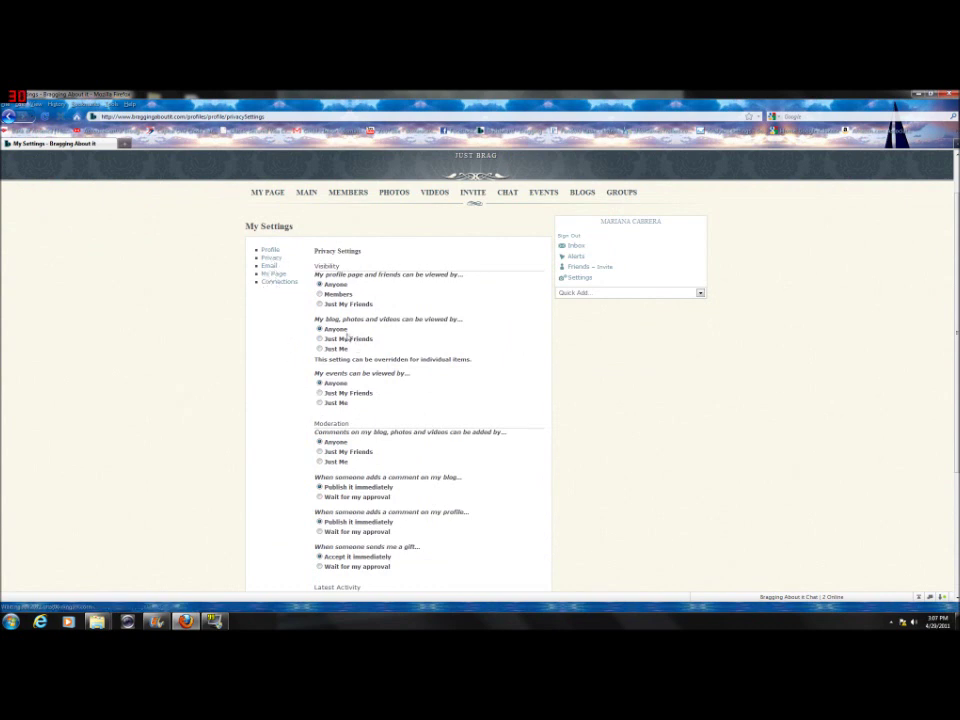
# Start adding music from your profile page's music player.
pyautogui.click(278, 197)
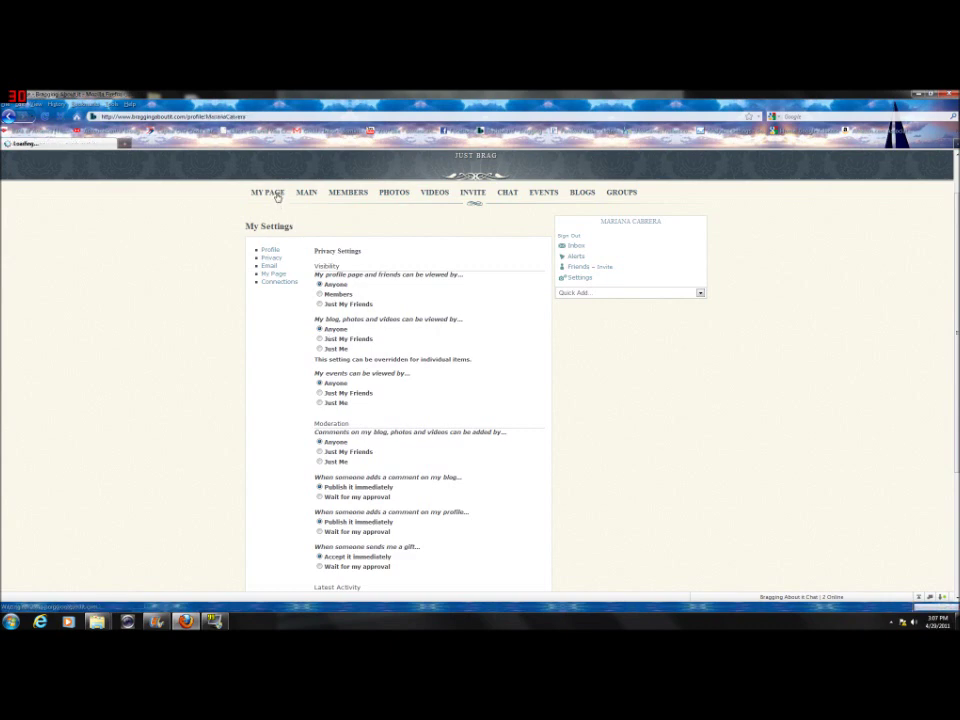
pyautogui.scroll(-3, 167, 352)
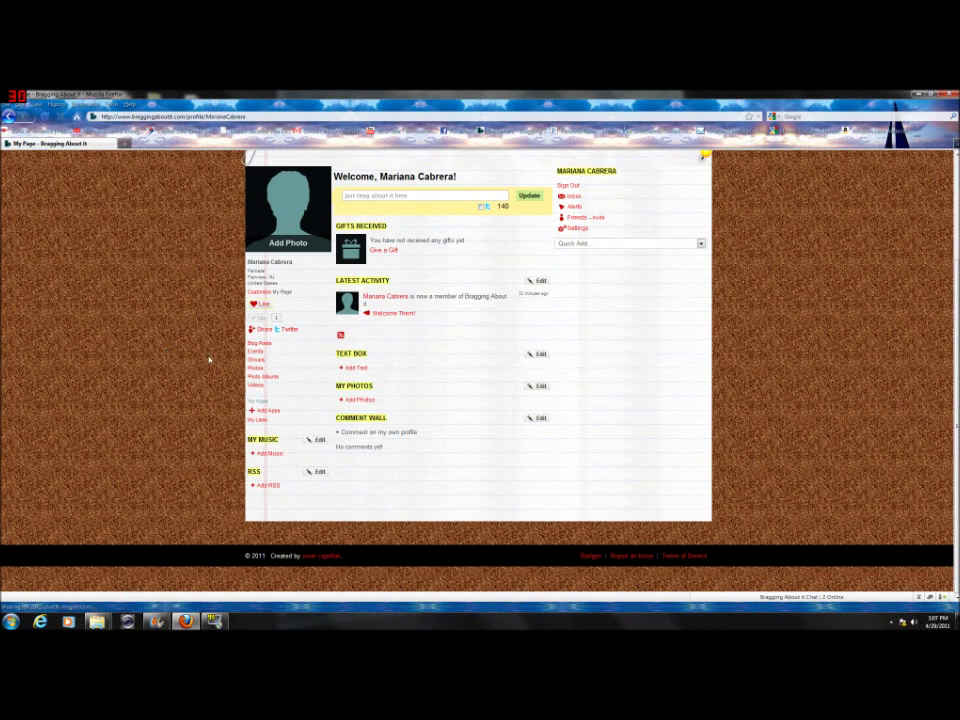
pyautogui.click(266, 455)
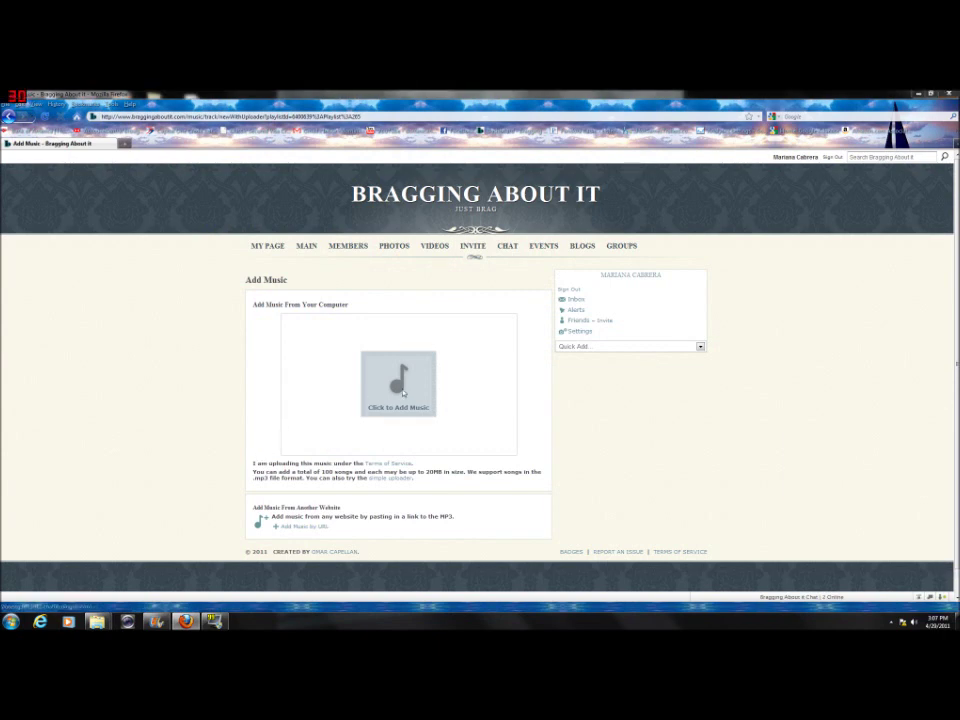
# Queue nine songs from Libraries > Music > Soft english for upload.
pyautogui.click(403, 394)
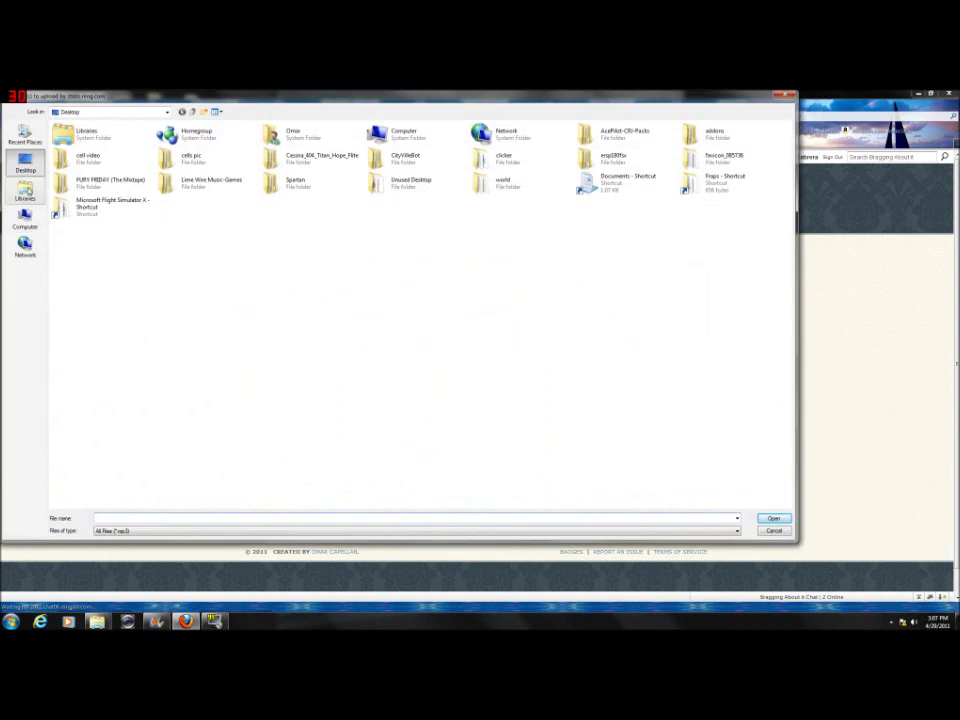
pyautogui.click(26, 195)
pyautogui.doubleClick(178, 134)
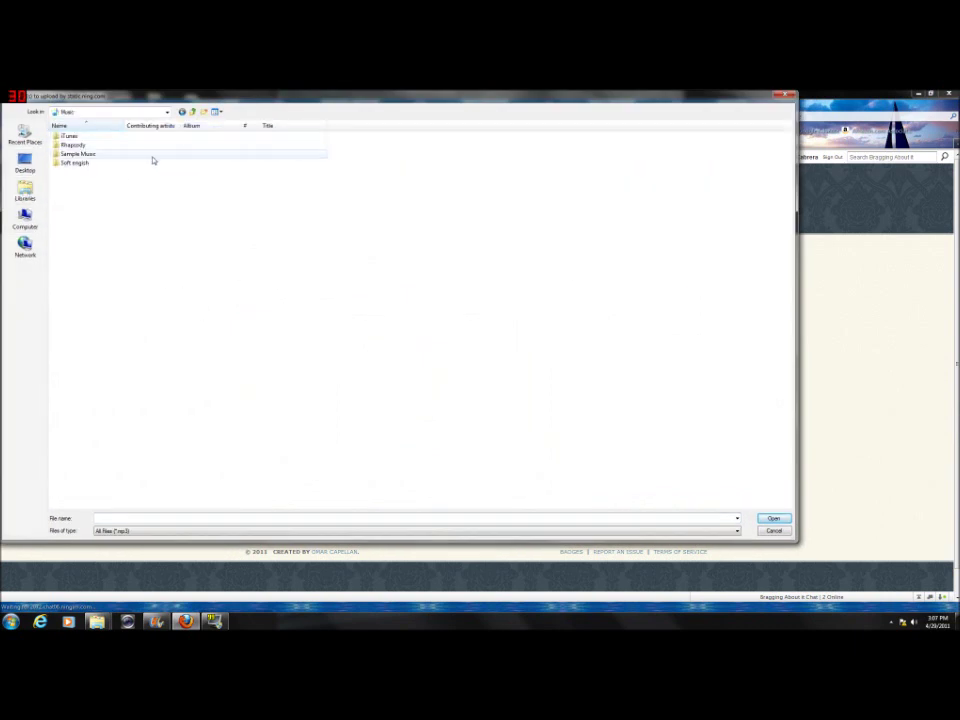
pyautogui.doubleClick(84, 164)
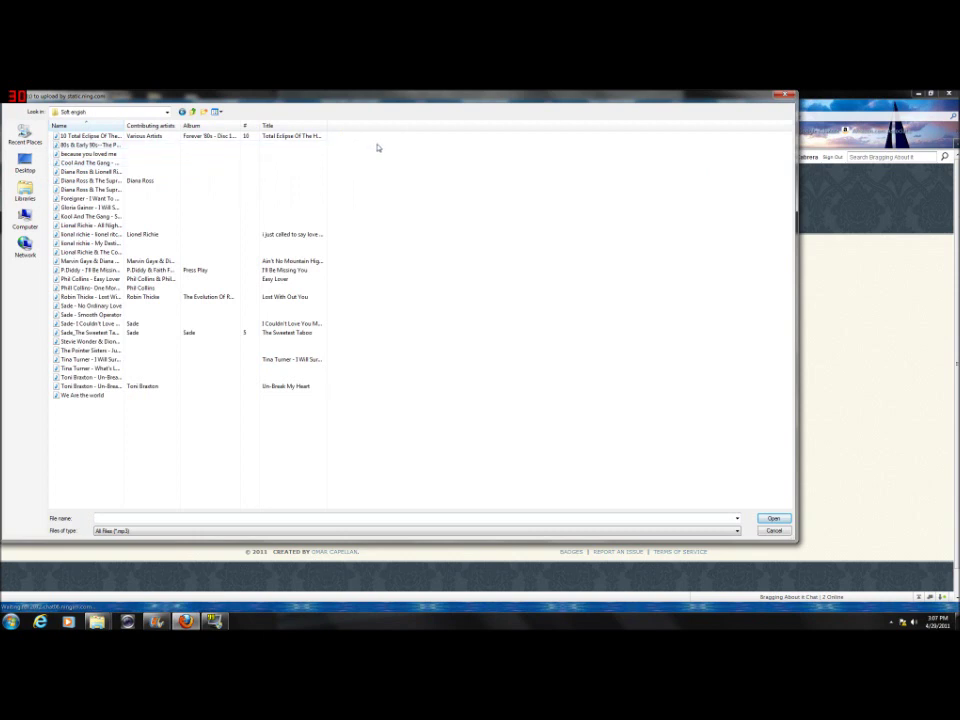
pyautogui.click(210, 137)
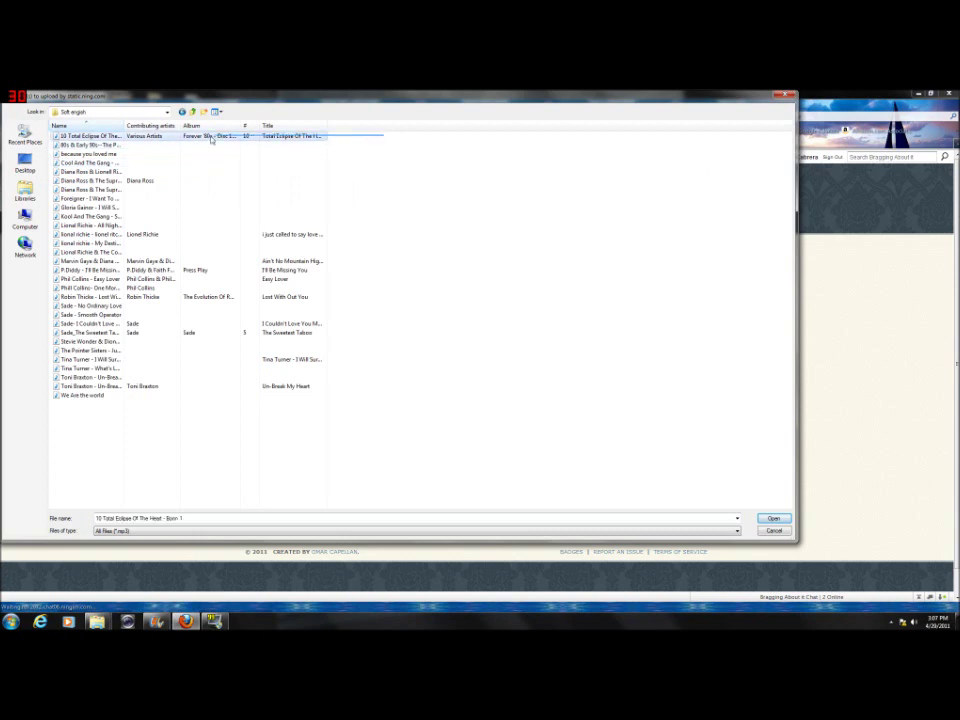
pyautogui.moveTo(383, 134)
pyautogui.mouseDown()
pyautogui.moveTo(70, 200)
pyautogui.moveTo(70, 208)
pyautogui.mouseUp()
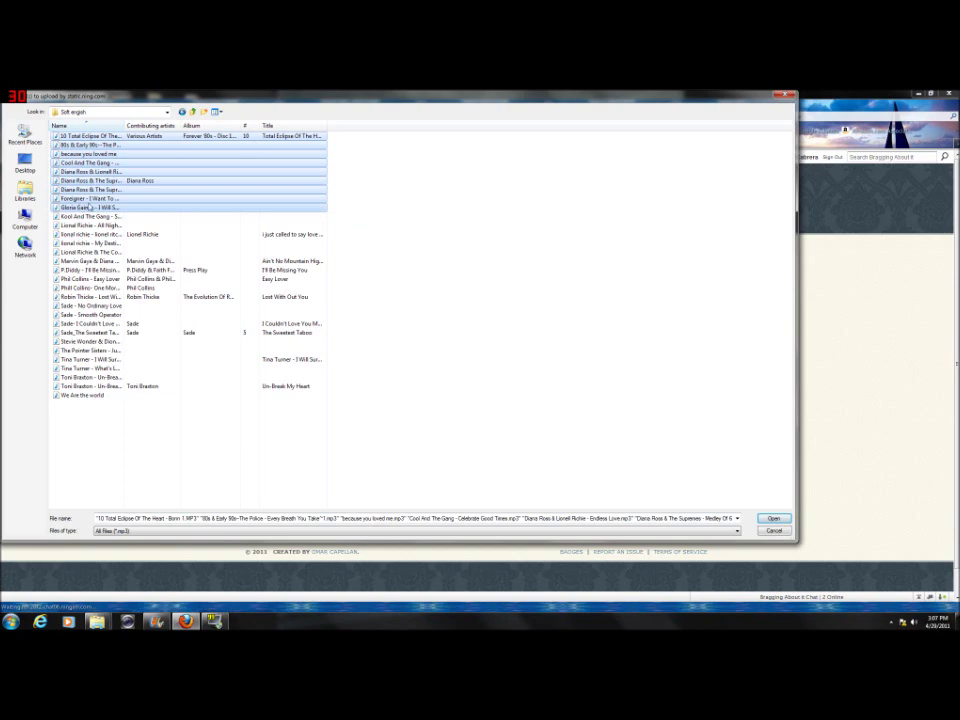
pyautogui.click(773, 518)
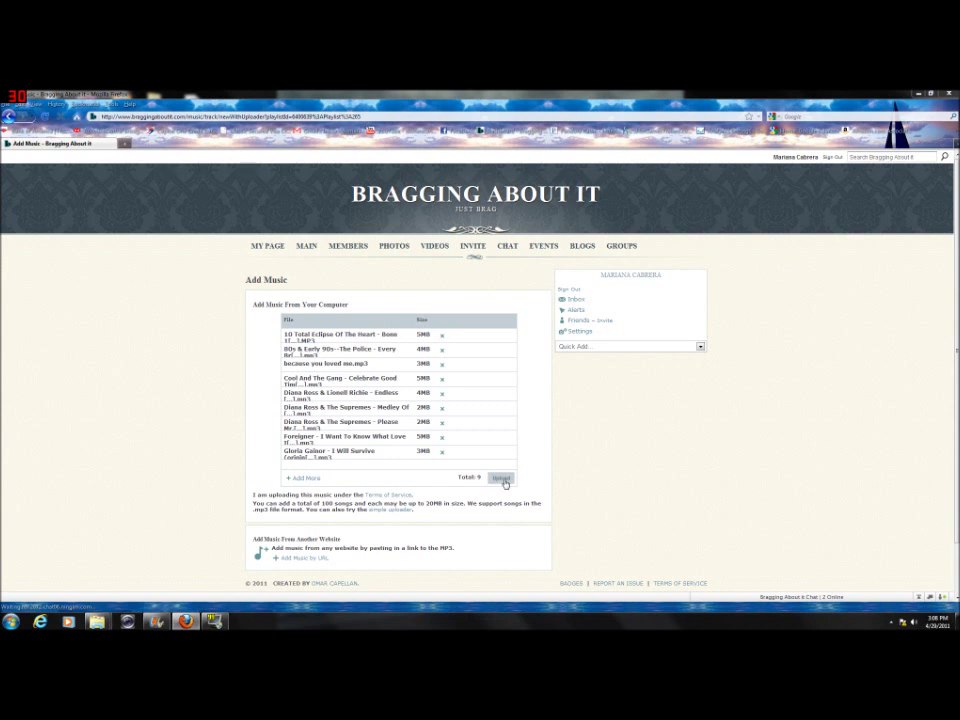
# Upload the nine queued MP3 songs to the profile's music player.
pyautogui.click(503, 481)
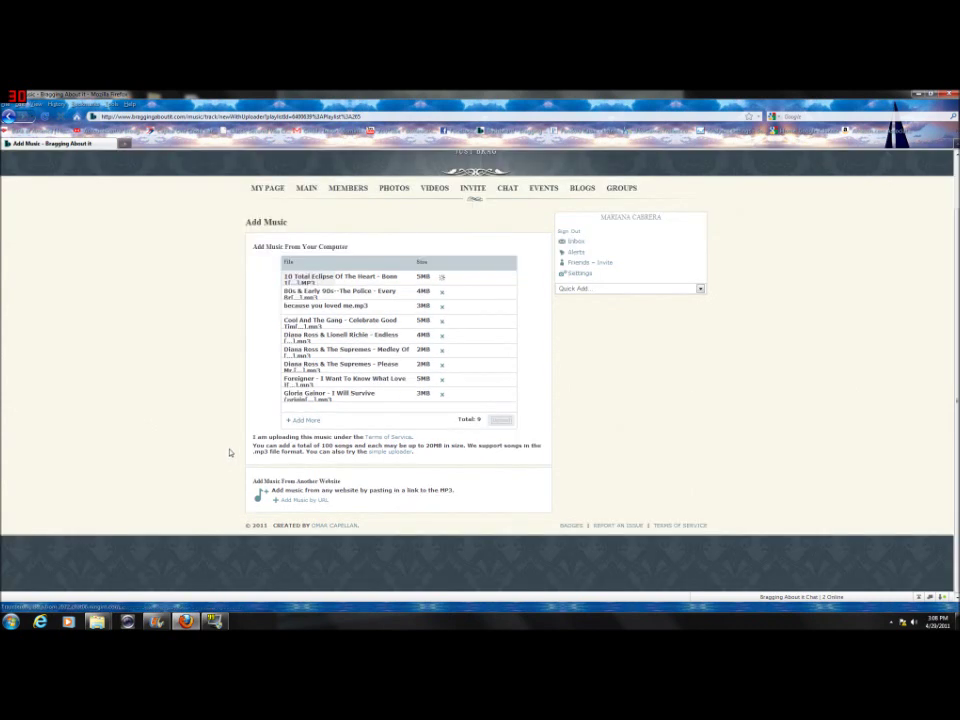
pyautogui.scroll(-1, 229, 449)
pyautogui.scroll(1, 229, 449)
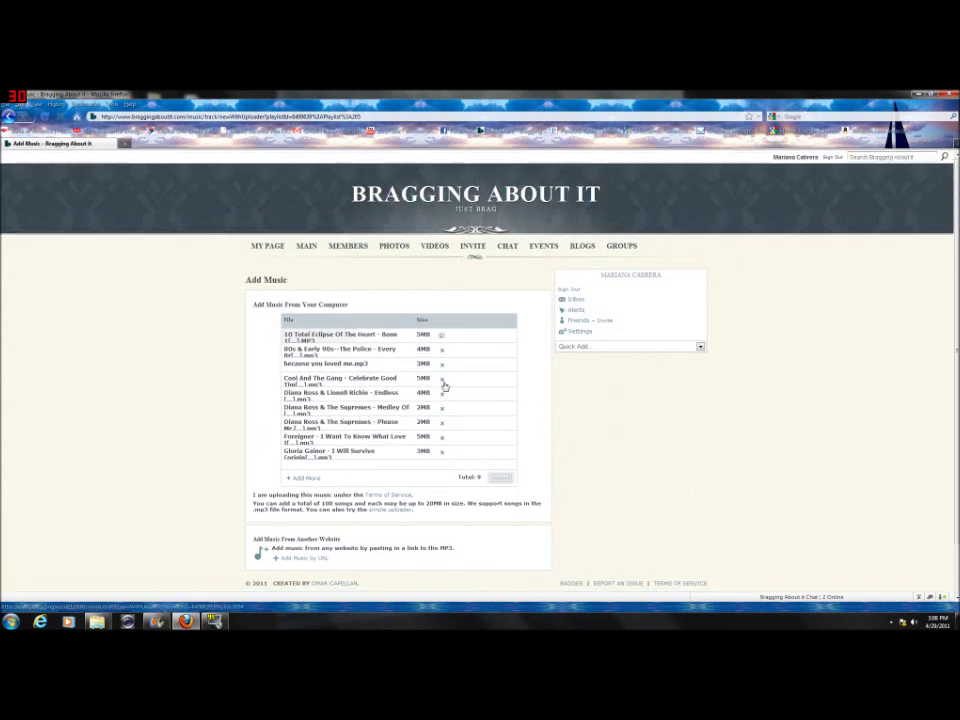
pyautogui.scroll(-1, 570, 475)
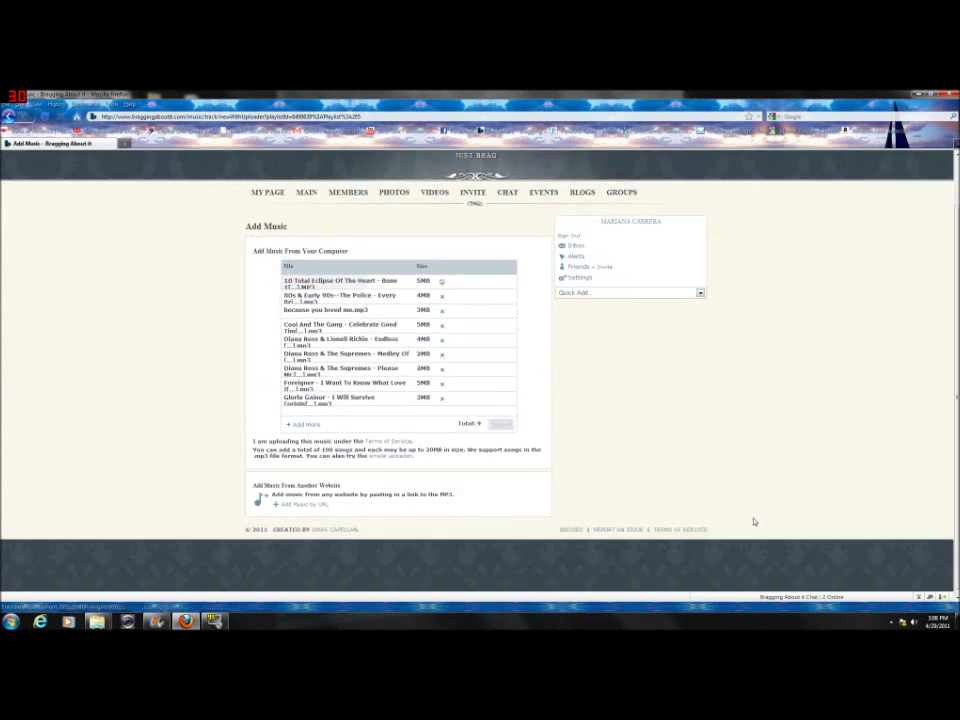
pyautogui.click(783, 603)
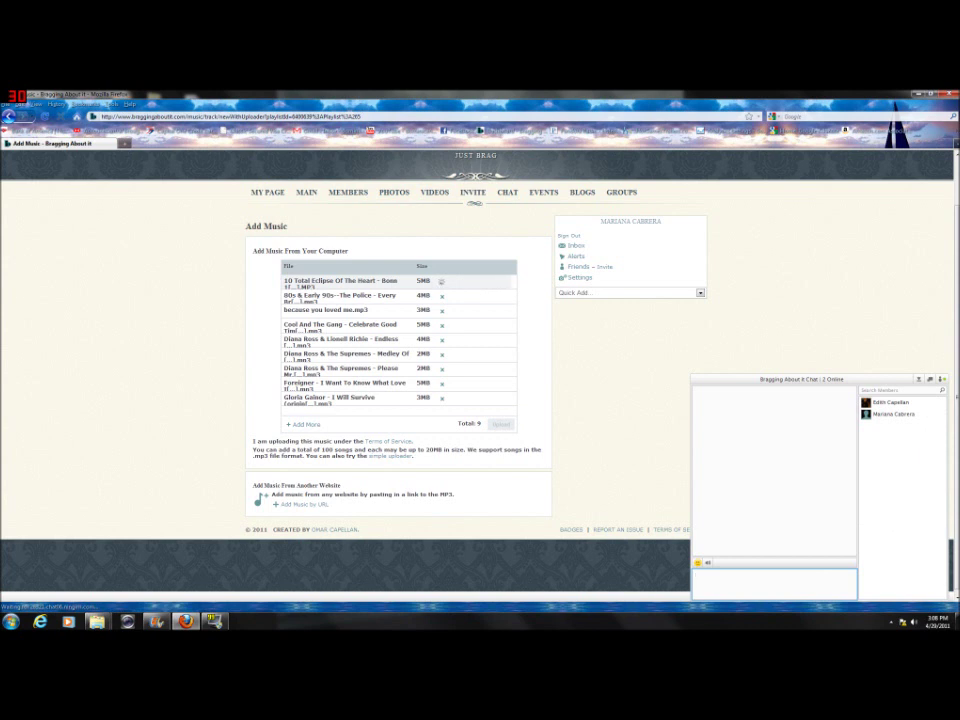
pyautogui.write('hi')
# Post "hi" in the main chat room and privately to the other online member.
pyautogui.press('Return')
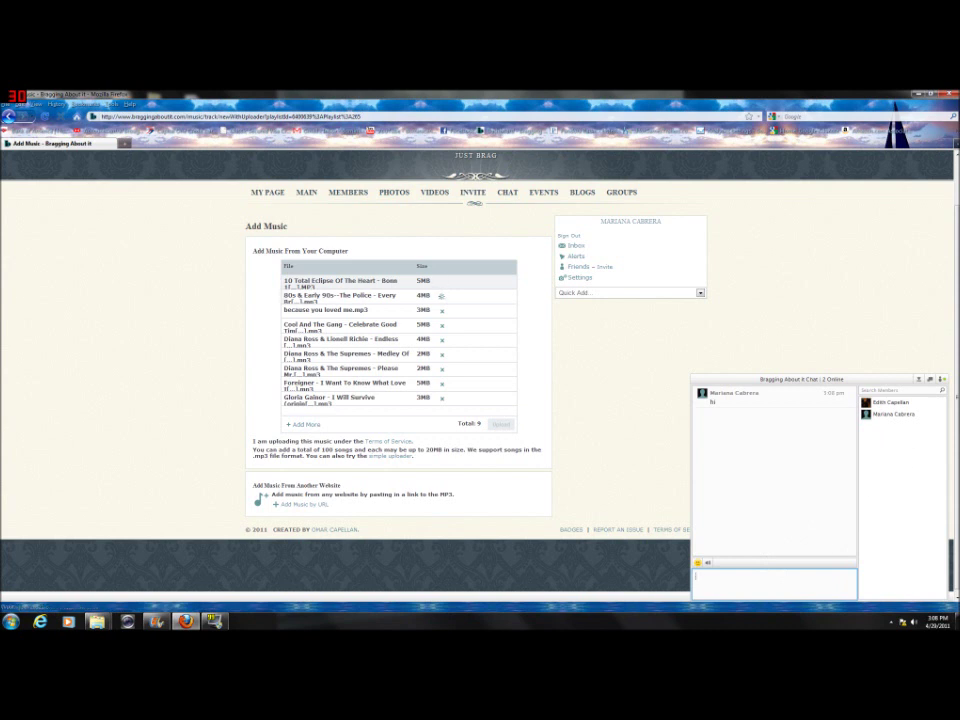
pyautogui.click(898, 403)
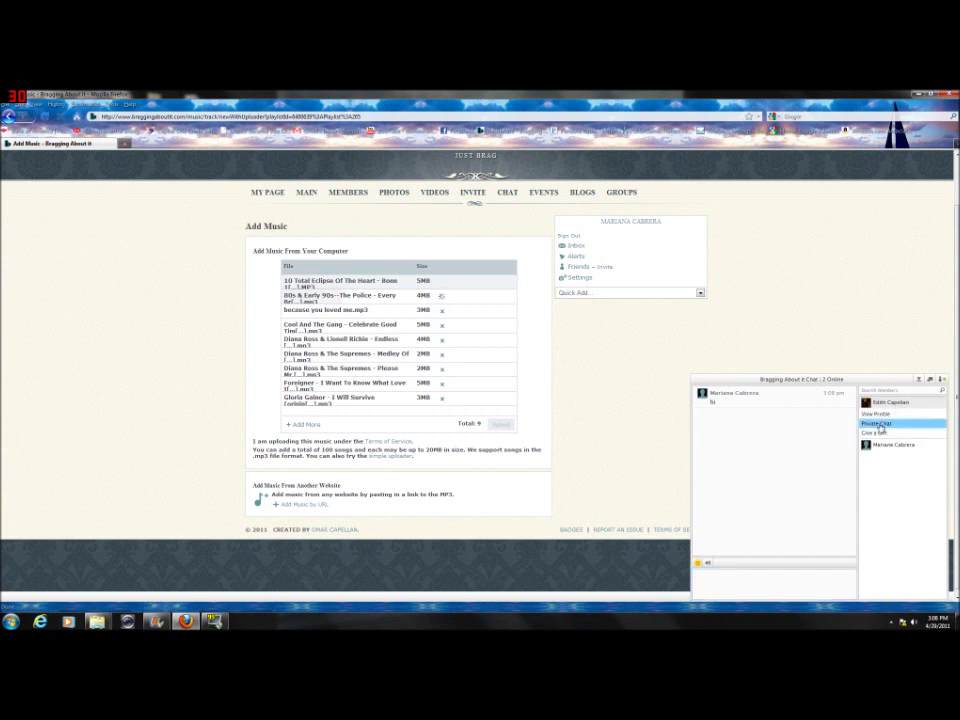
pyautogui.click(878, 424)
pyautogui.write('hi')
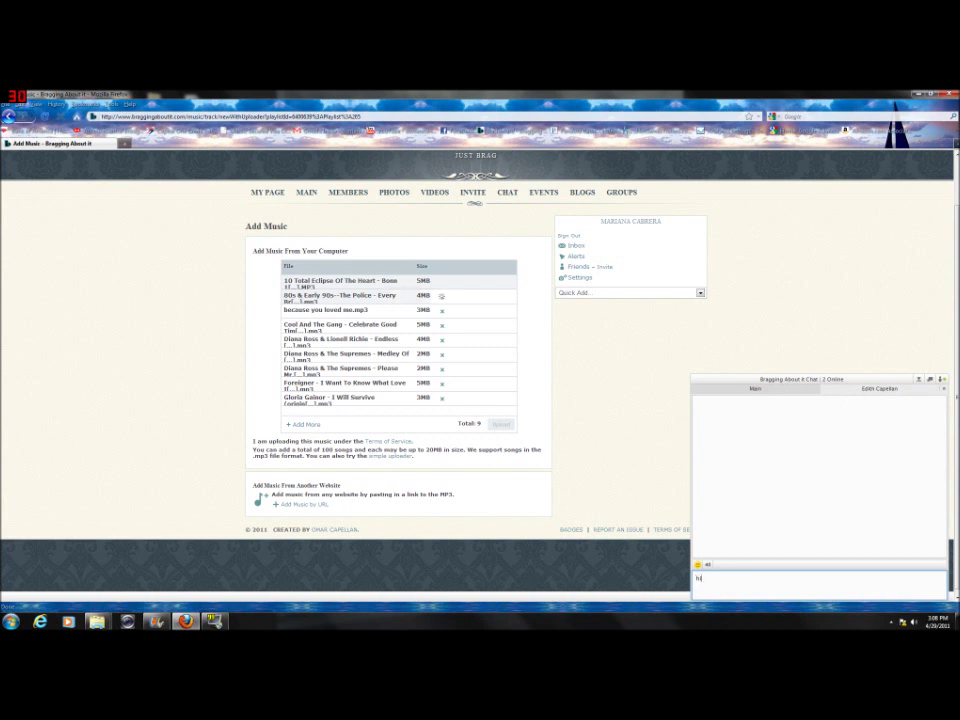
pyautogui.press('Return')
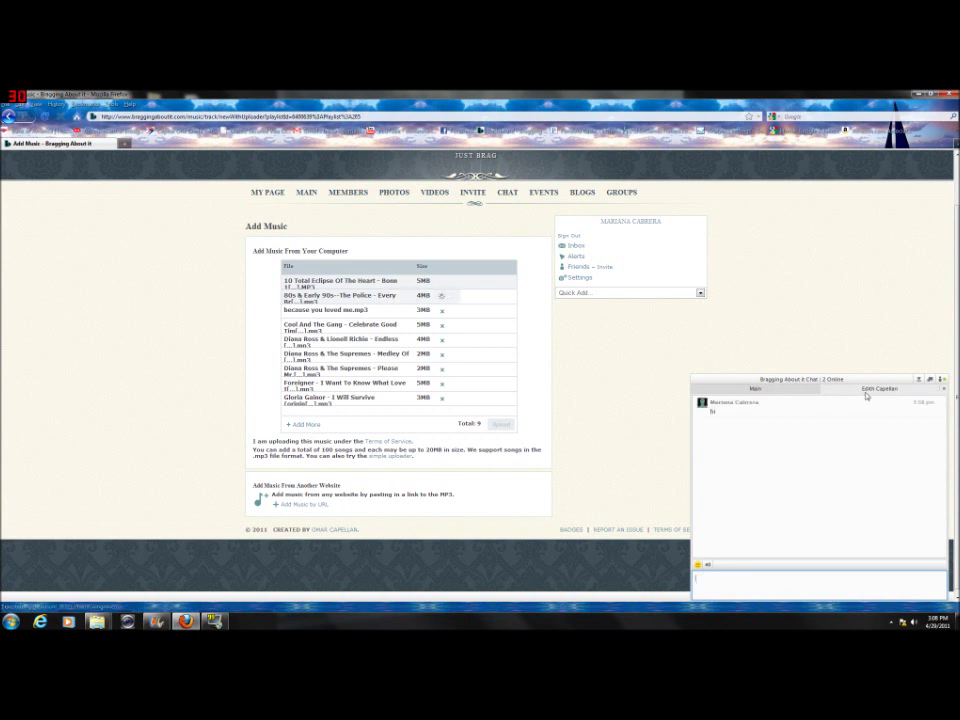
# Show and hide the chat's member list, then pop the chat into its own window.
pyautogui.click(784, 391)
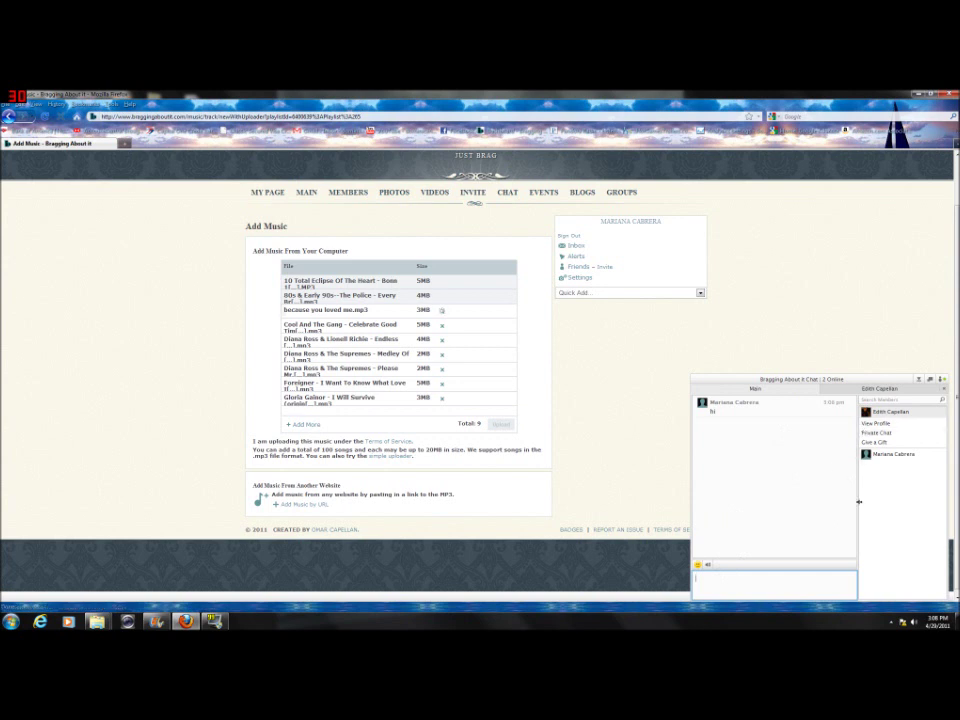
pyautogui.click(867, 391)
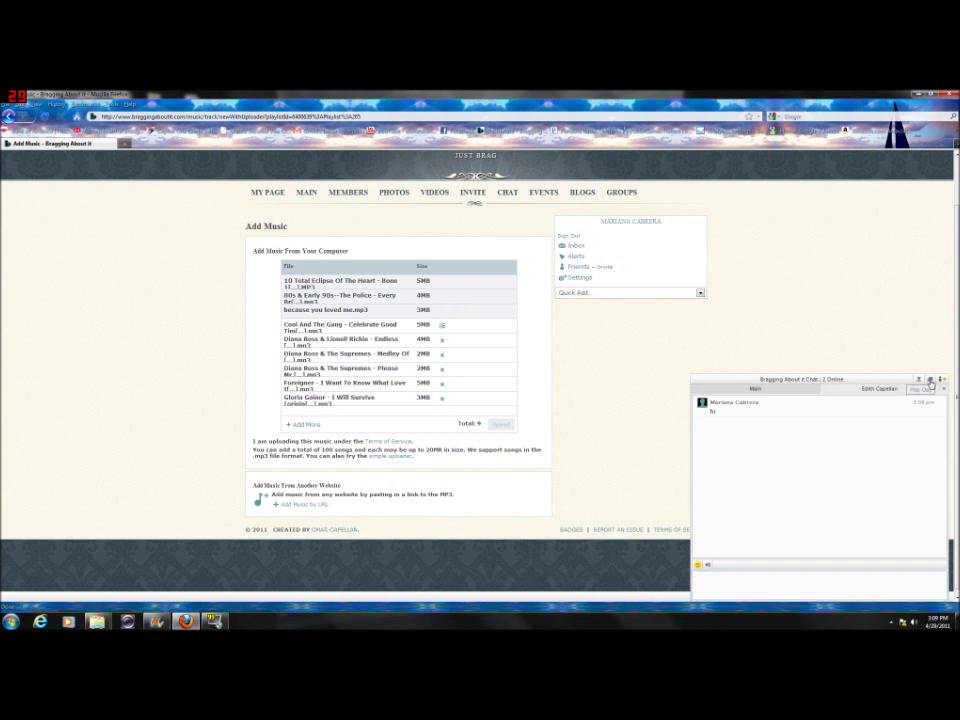
pyautogui.click(930, 381)
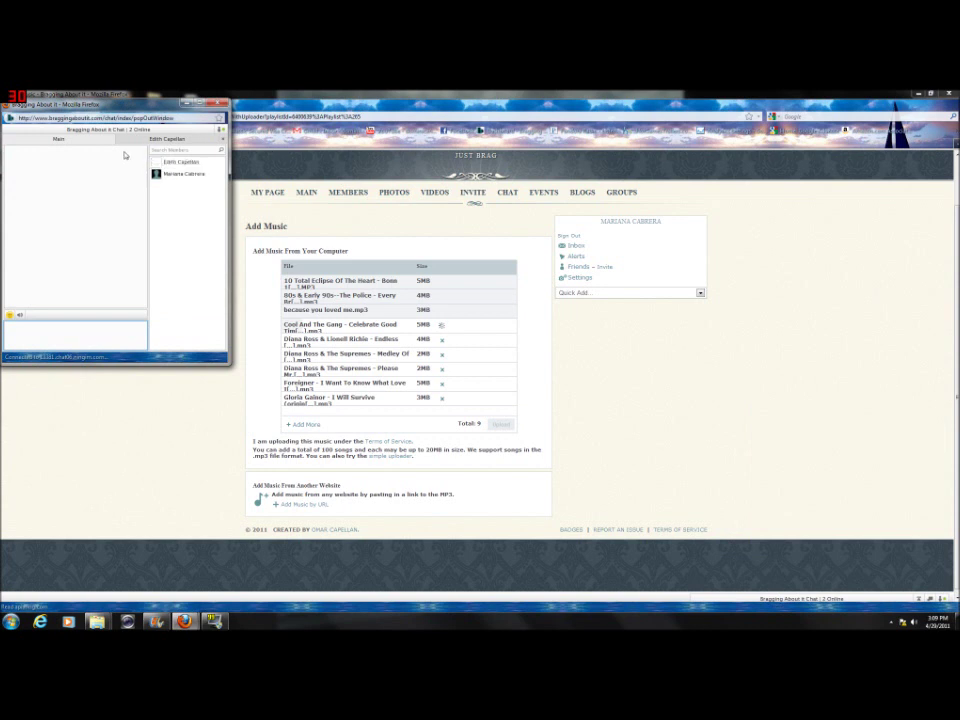
# Drag the popped-out chat window lower on screen, then close it.
pyautogui.moveTo(145, 110); pyautogui.dragTo(169, 170)
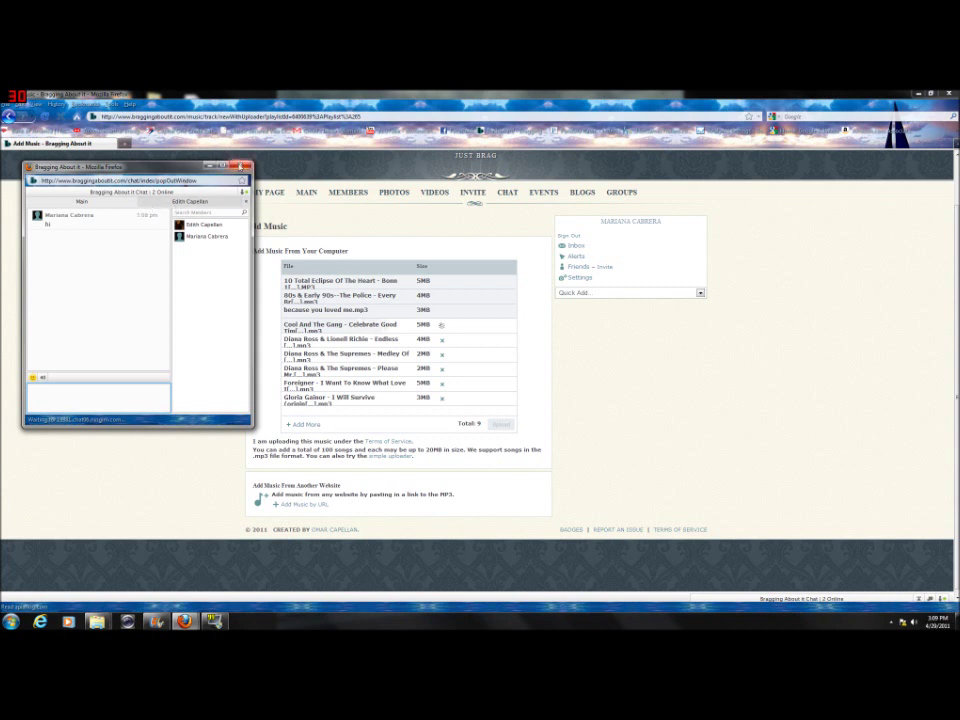
pyautogui.click(262, 188)
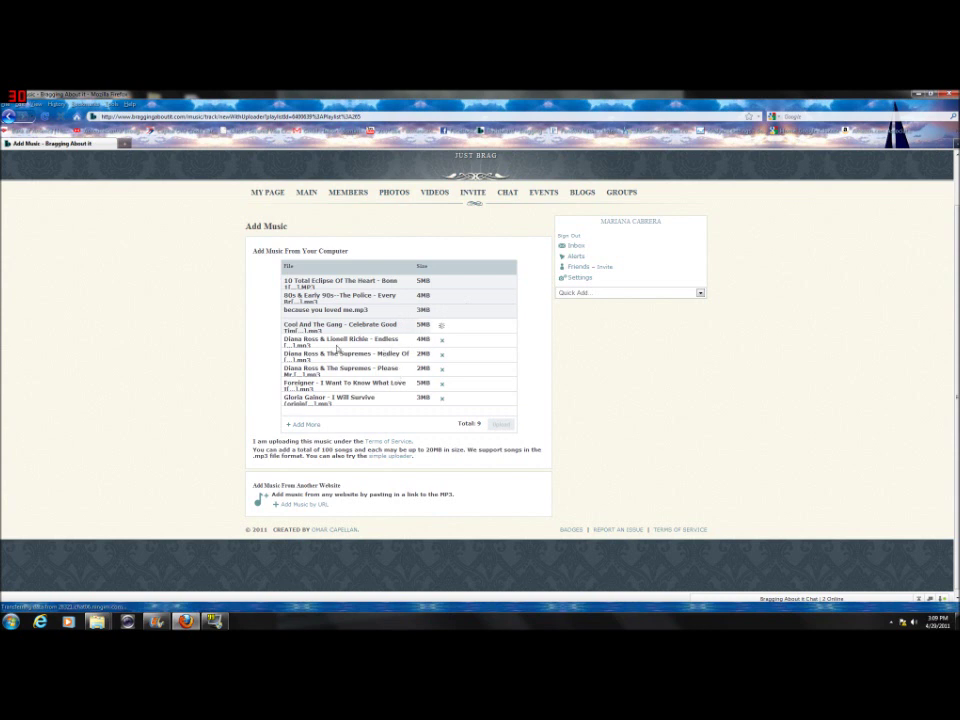
# Return to My Page and play the first uploaded song in the My Music player.
pyautogui.click(272, 196)
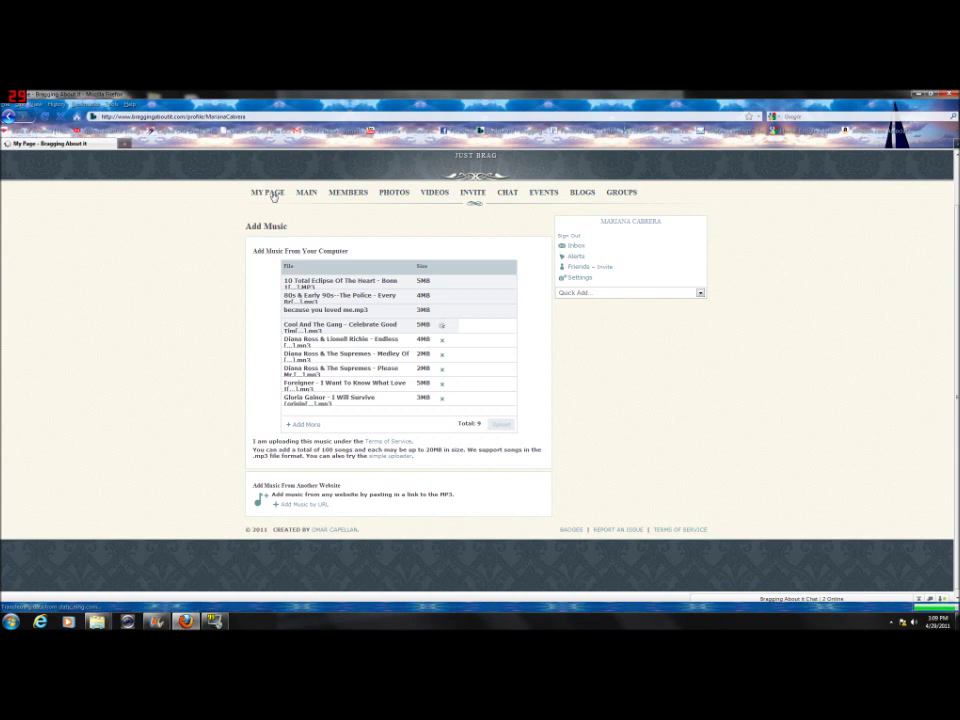
pyautogui.scroll(-5, 133, 390)
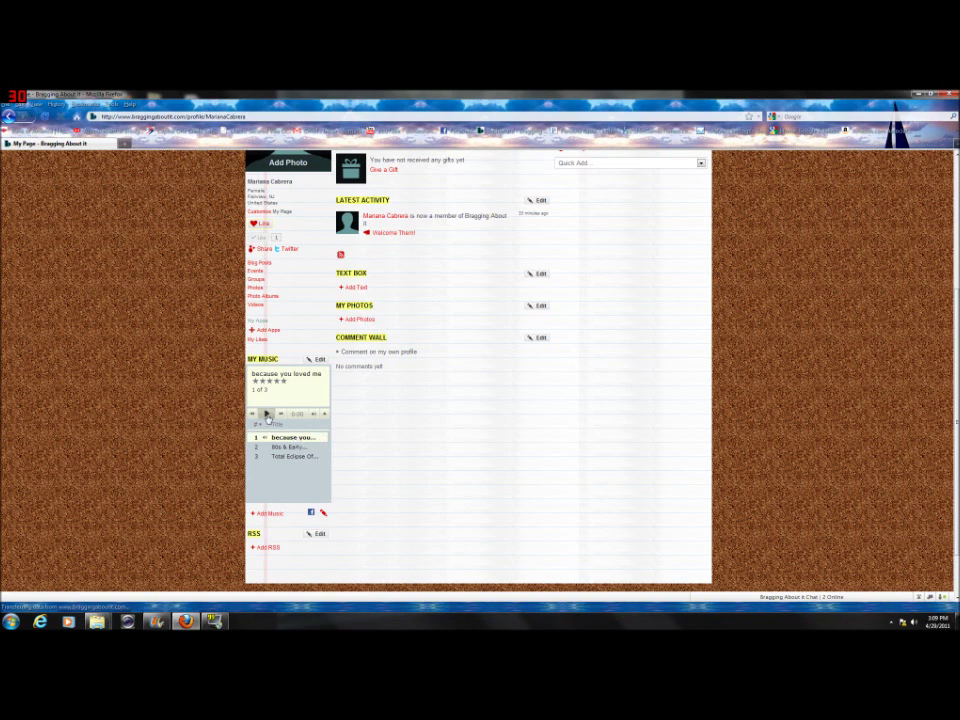
pyautogui.click(267, 414)
pyautogui.moveTo(313, 414)
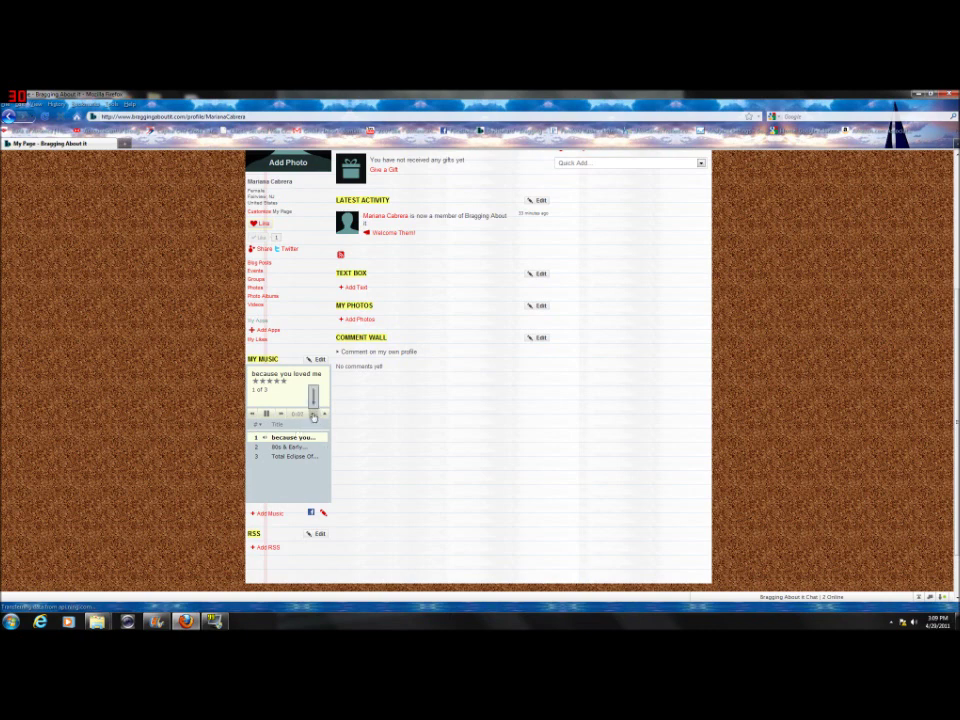
# Scroll through the corkboard profile, then open the All Members page listing seven members.
pyautogui.scroll(5, 386, 473)
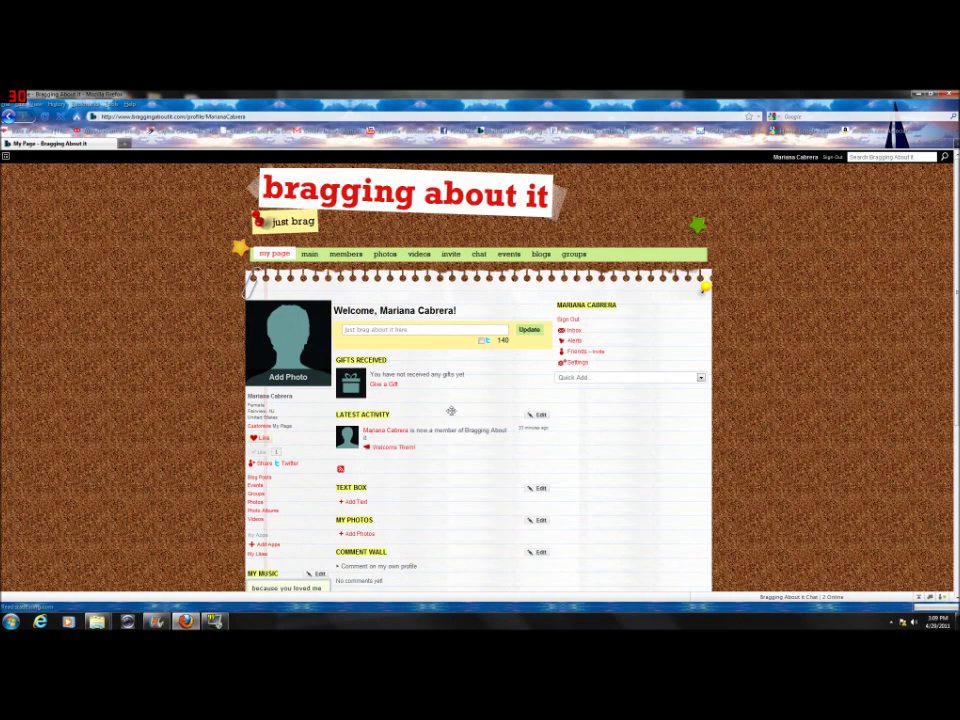
pyautogui.moveTo(414, 441)
pyautogui.scroll(-2, 417, 438)
pyautogui.scroll(-1, 297, 539)
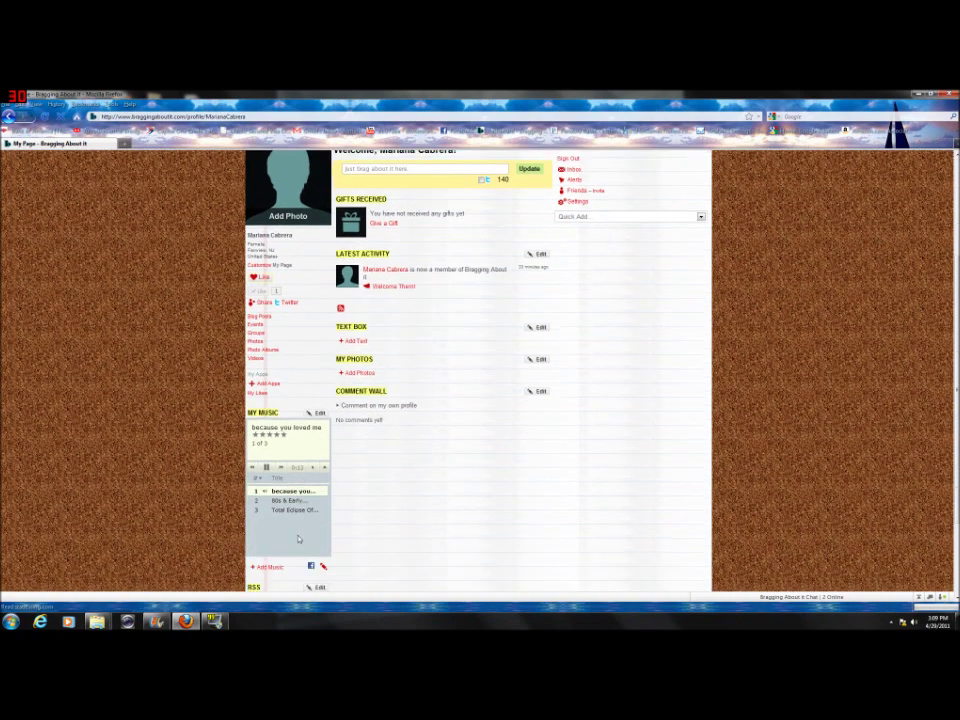
pyautogui.scroll(3, 307, 530)
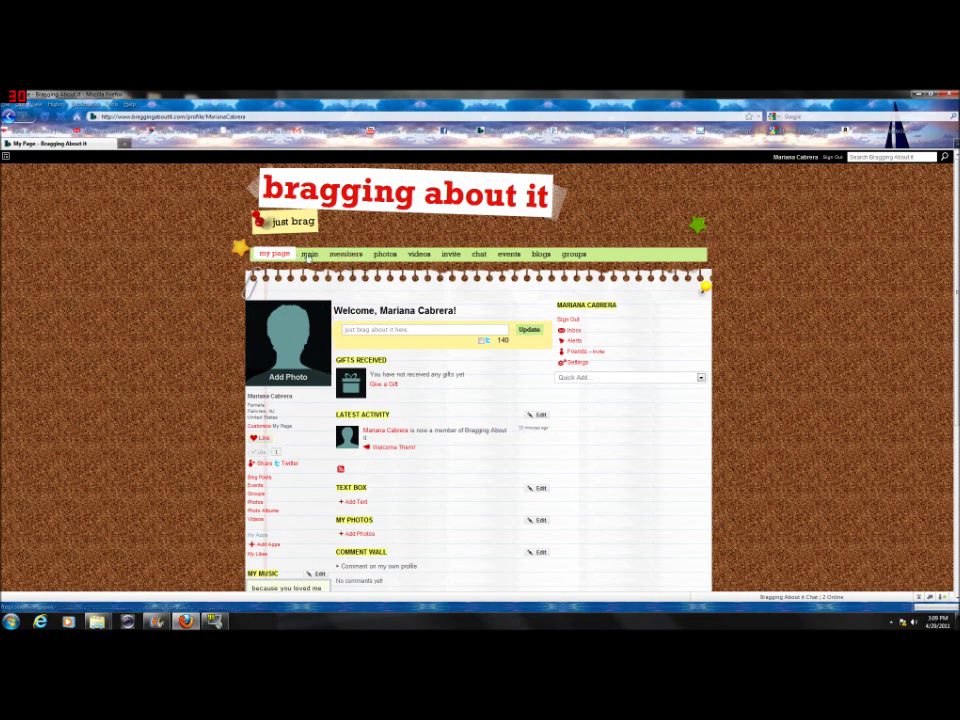
pyautogui.click(346, 256)
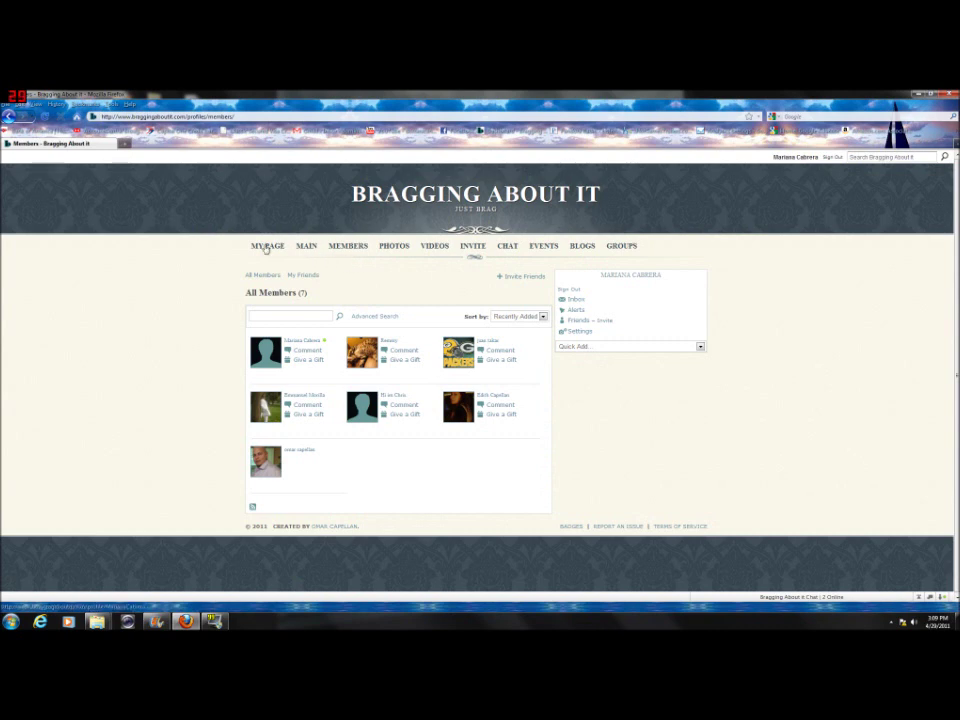
# Pop out the profile's music player and play 'because you loved me' in it.
pyautogui.click(266, 249)
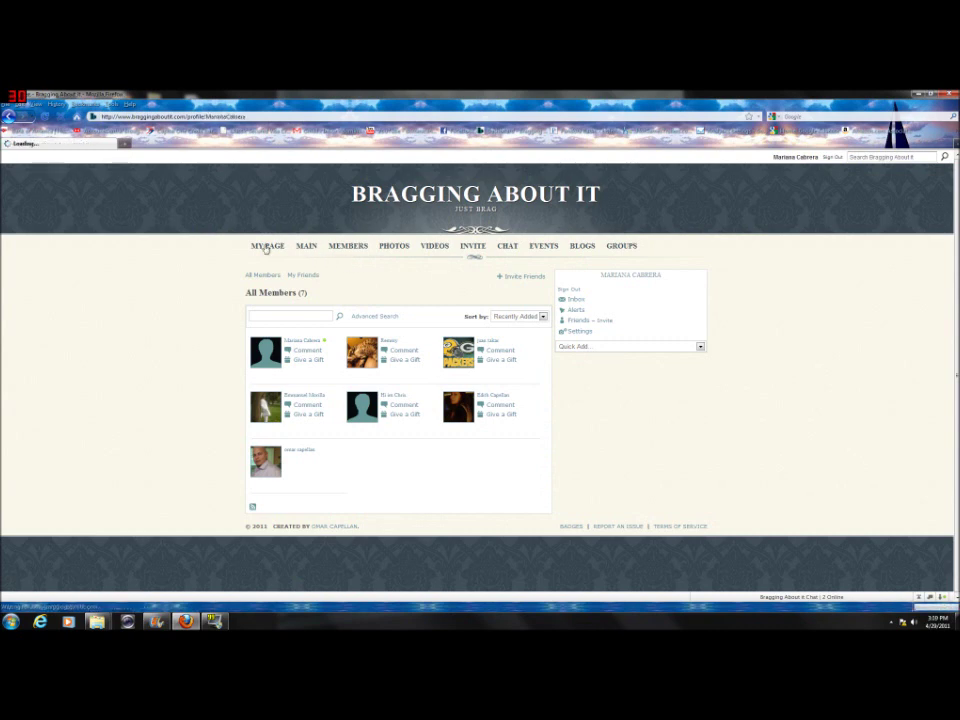
pyautogui.scroll(-4, 210, 365)
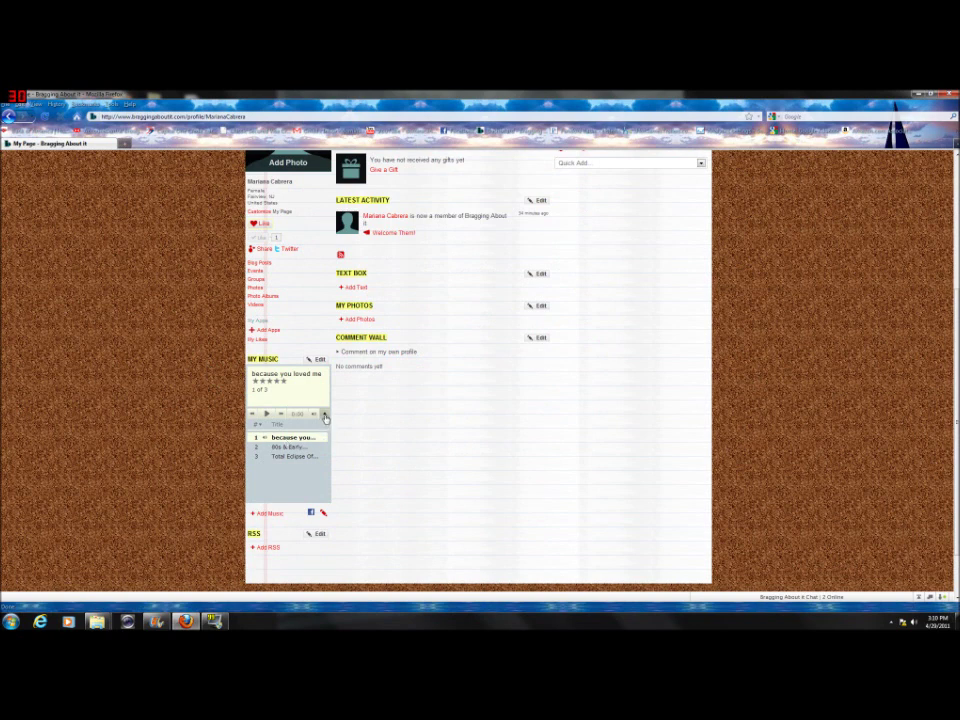
pyautogui.click(324, 416)
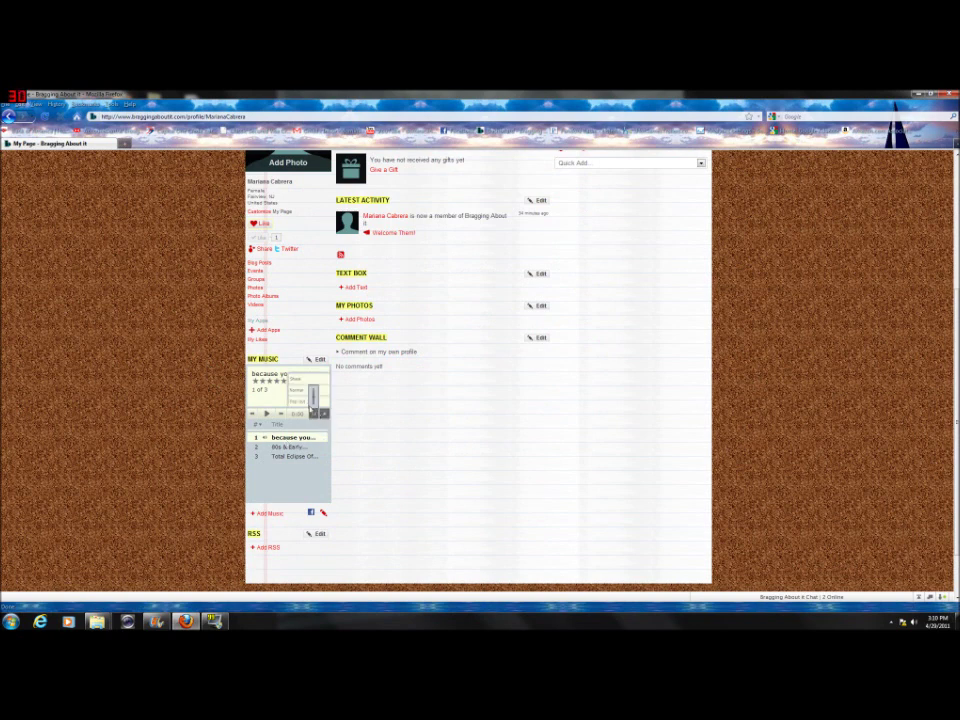
pyautogui.click(303, 403)
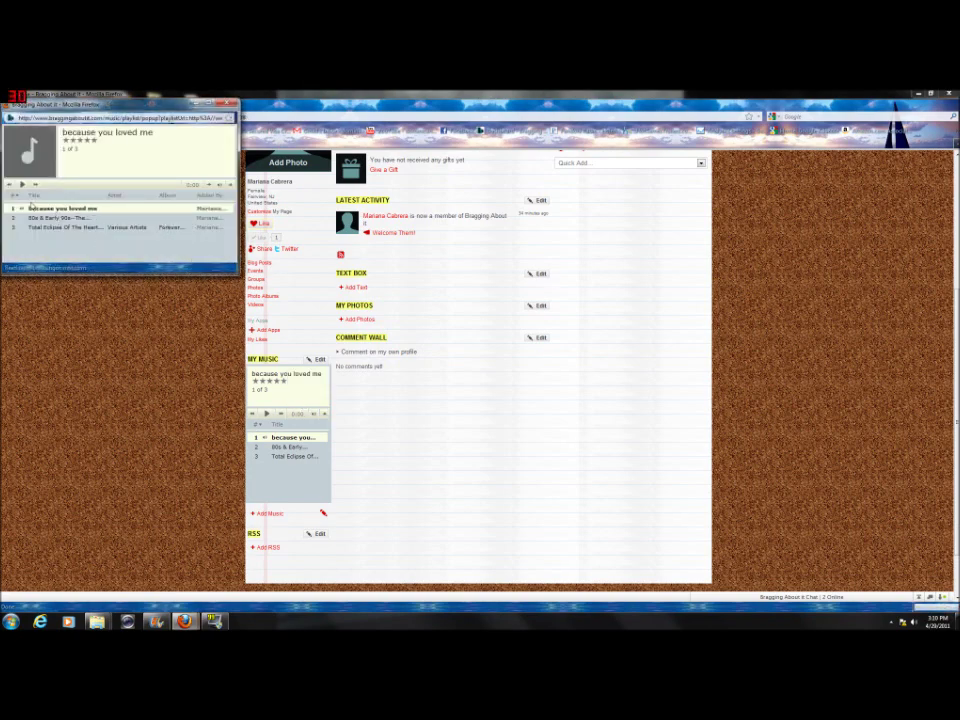
pyautogui.click(22, 184)
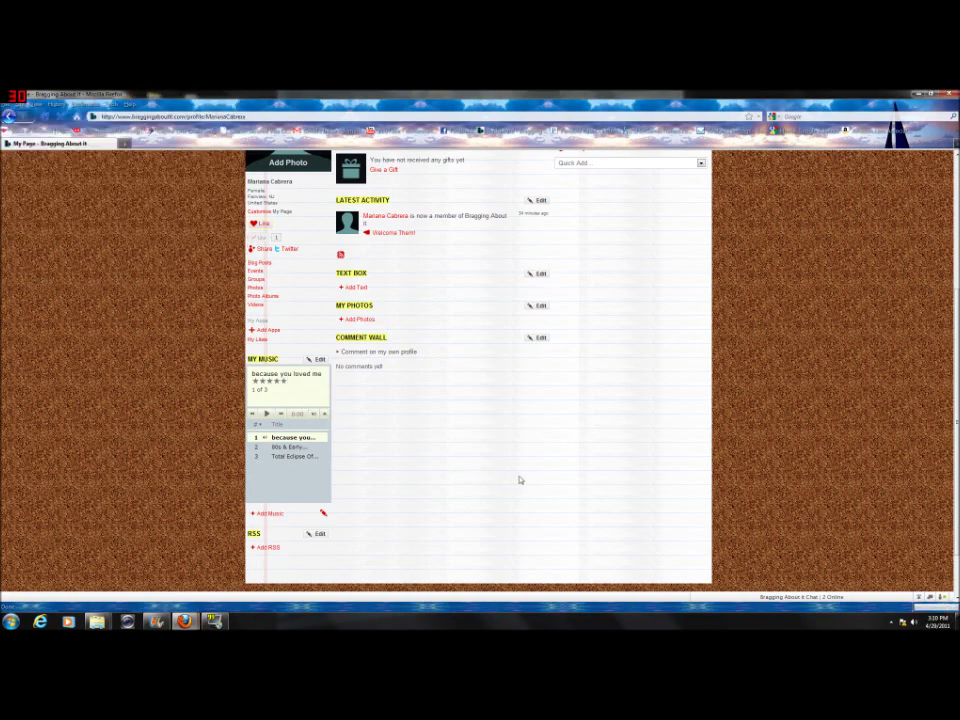
pyautogui.scroll(5, 519, 480)
pyautogui.click(384, 254)
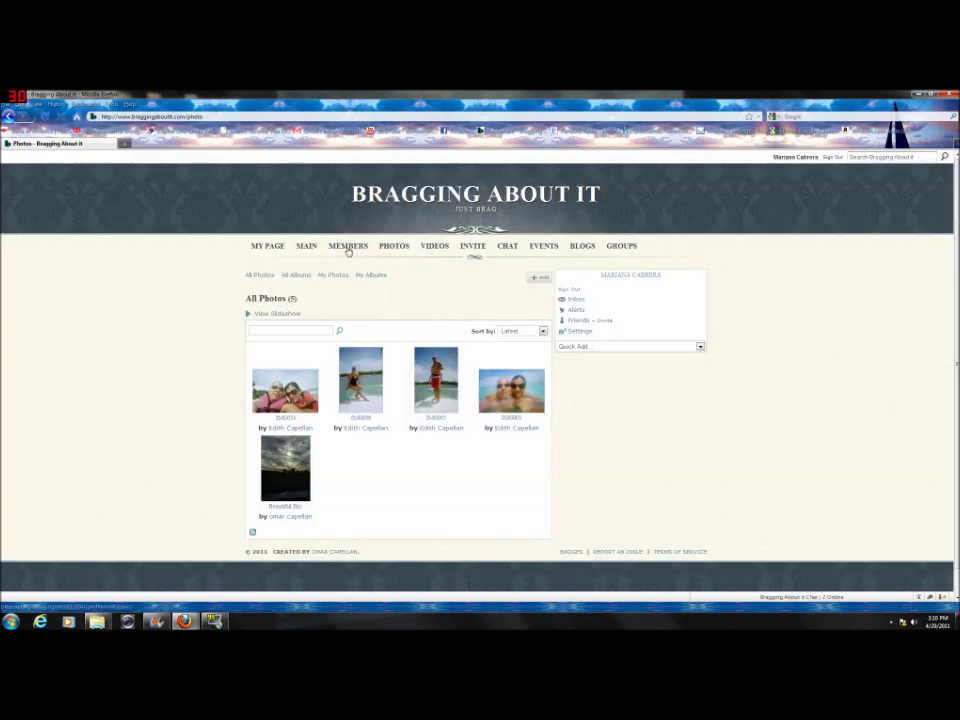
# Close the separate music player window and open another member's profile from All Members.
pyautogui.click(350, 247)
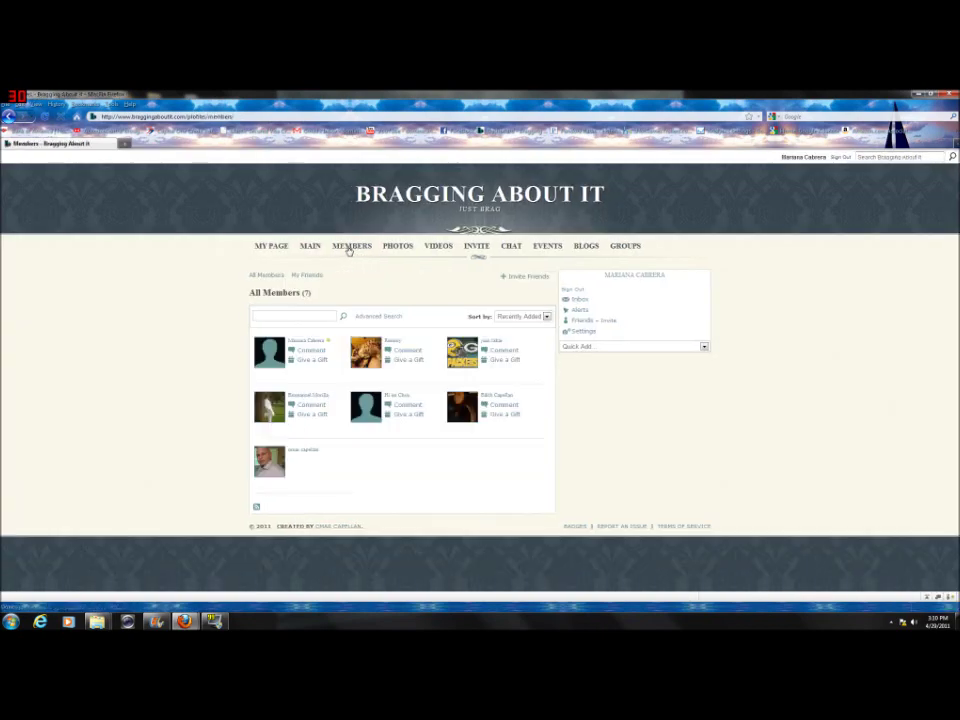
pyautogui.moveTo(184, 622)
pyautogui.click(237, 575)
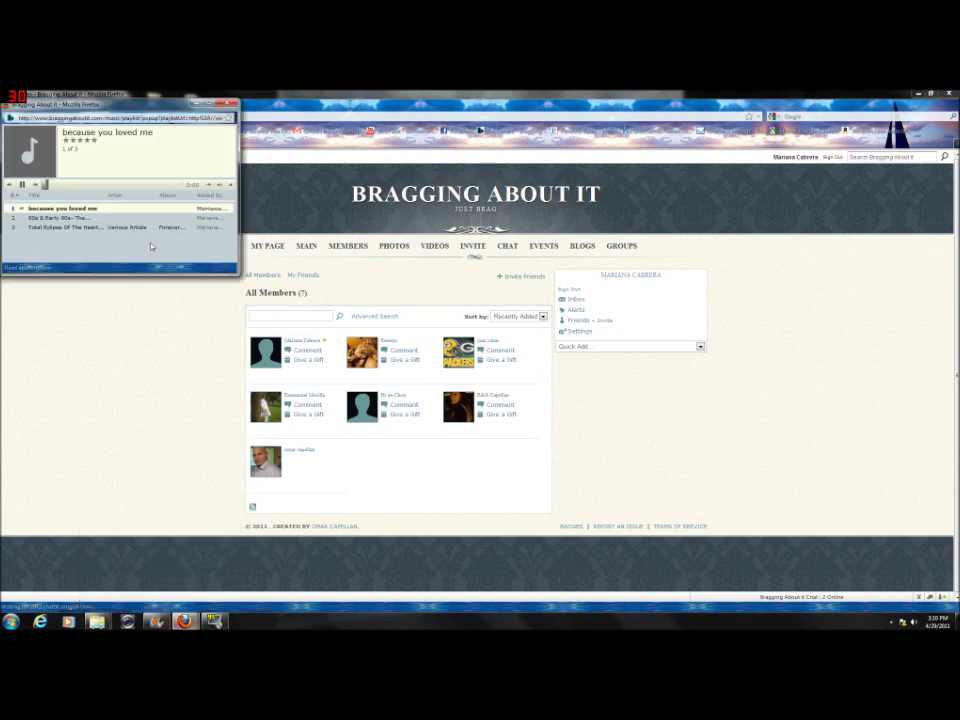
pyautogui.click(227, 105)
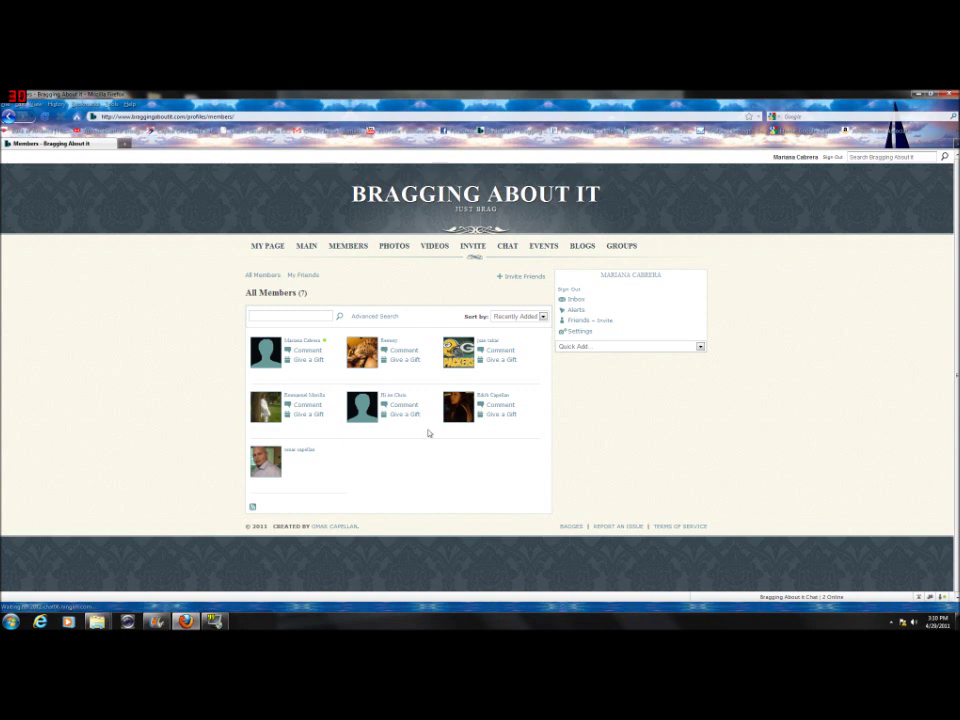
pyautogui.click(497, 397)
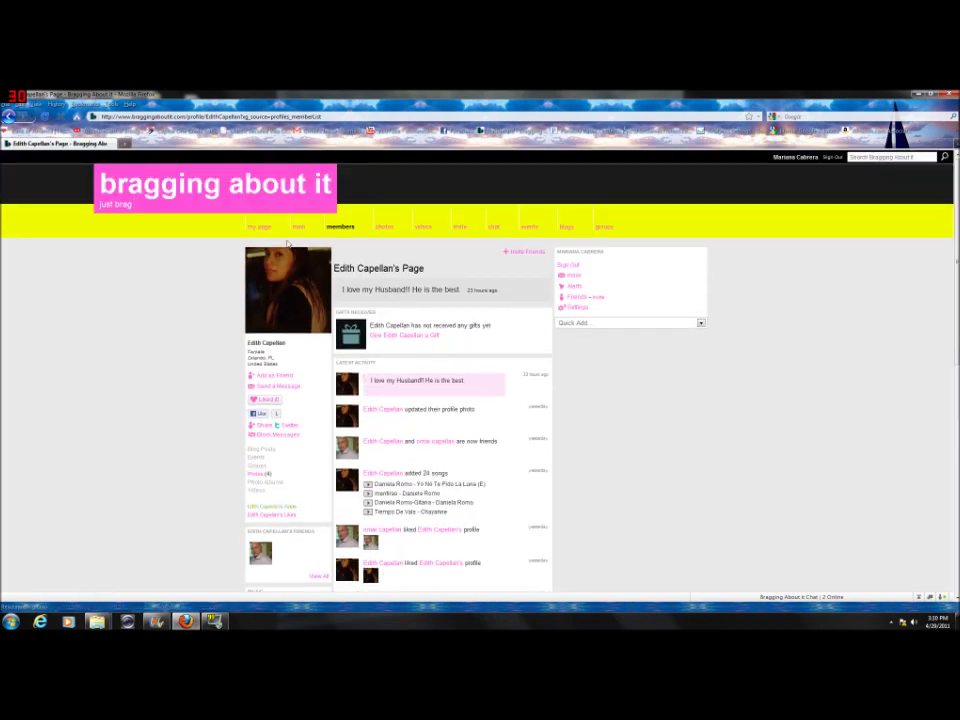
# Open the last member's profile from All Members, find it private, and return to My Page.
pyautogui.click(340, 227)
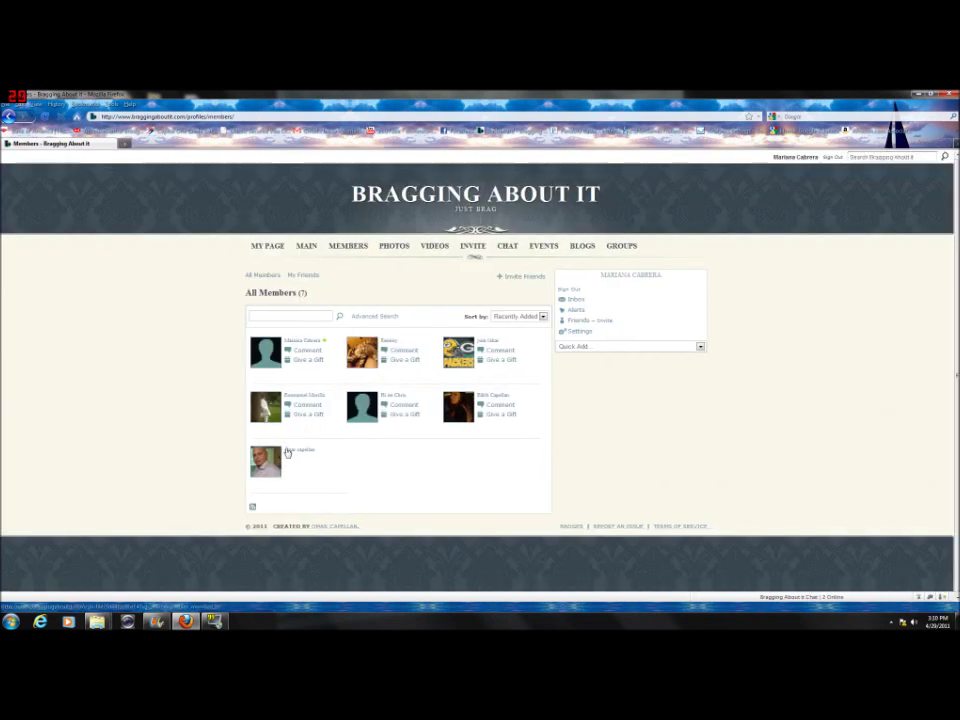
pyautogui.click(285, 448)
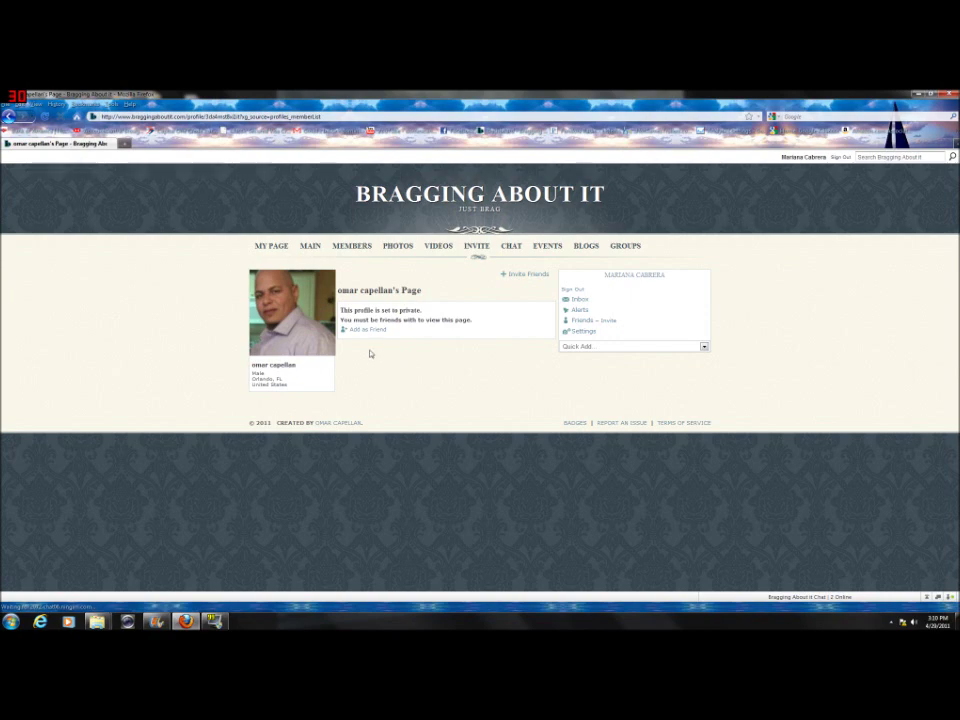
pyautogui.click(279, 249)
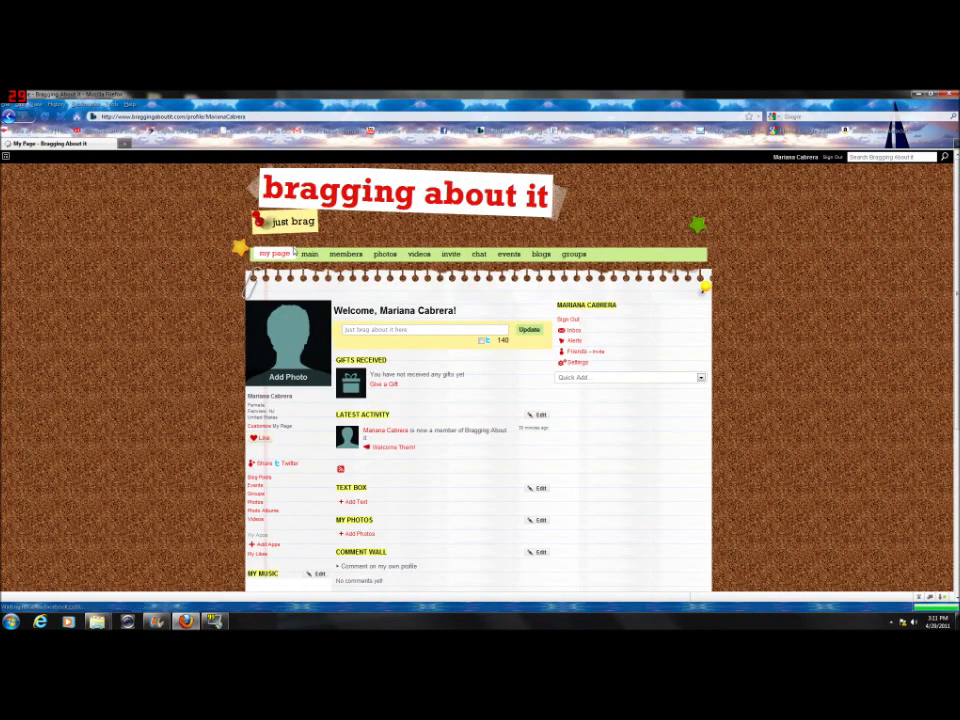
# Glance over own profile, then open the Games page featuring Star Fever Agency.
pyautogui.scroll(-1, 217, 381)
pyautogui.scroll(1, 219, 381)
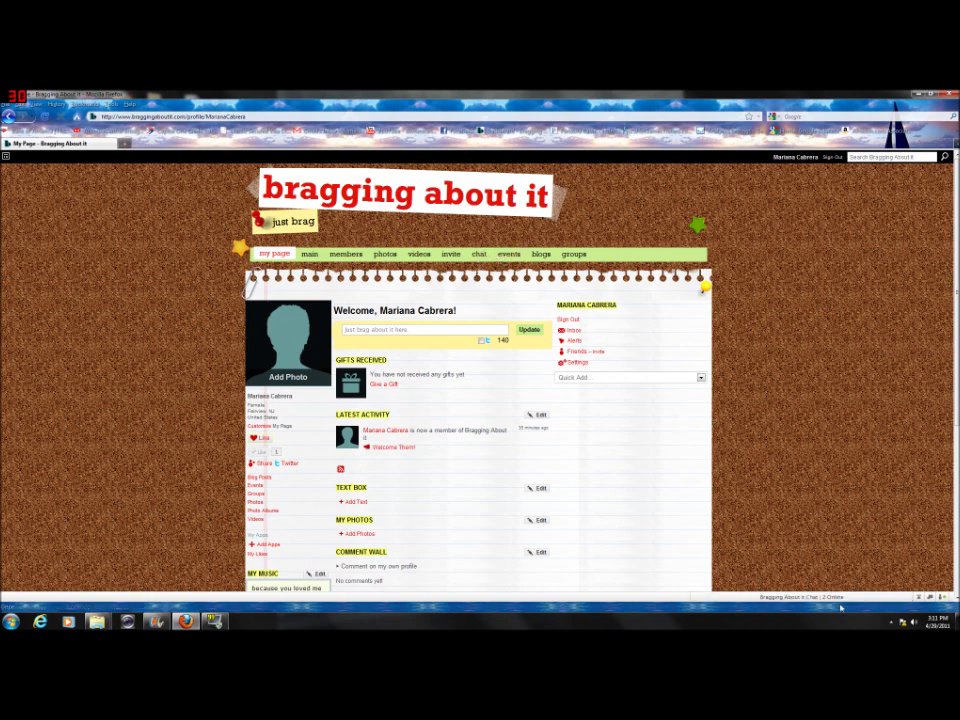
pyautogui.click(509, 255)
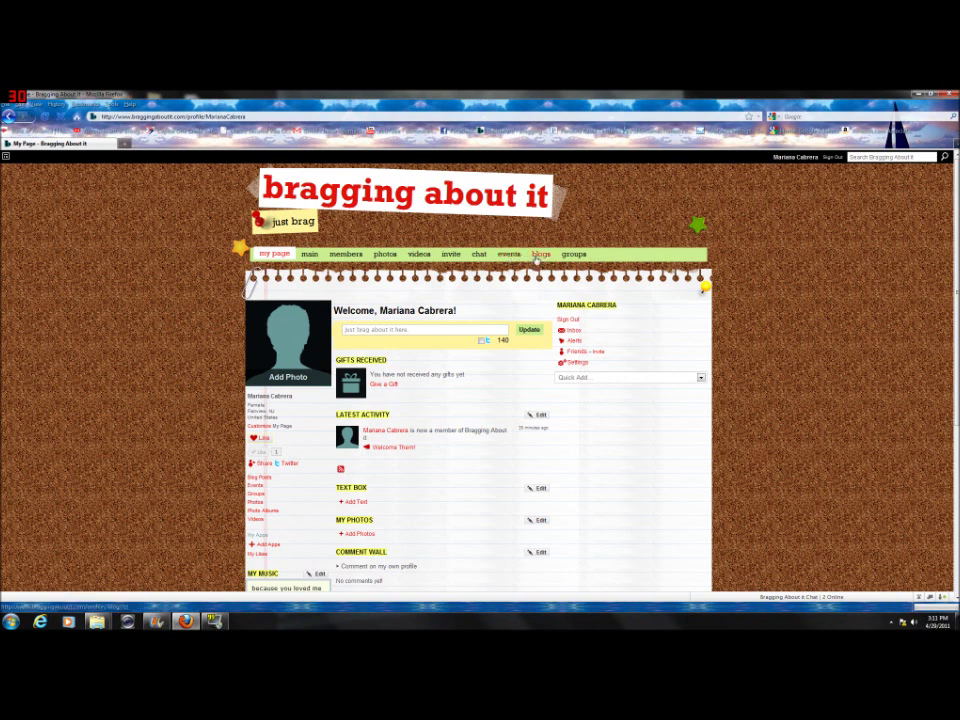
pyautogui.moveTo(573, 254)
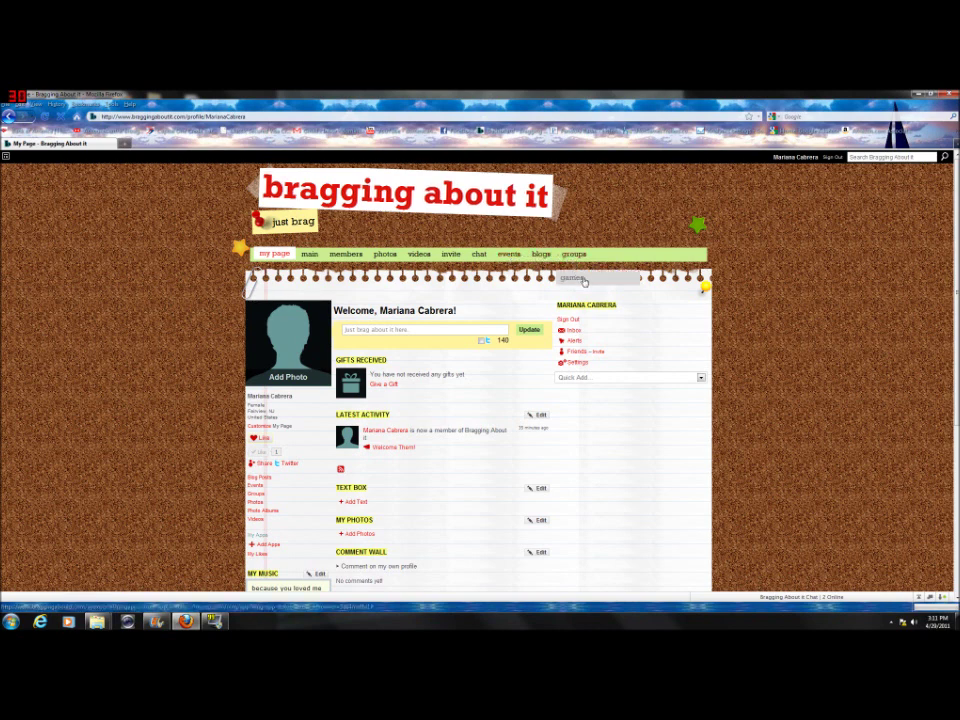
pyautogui.click(585, 281)
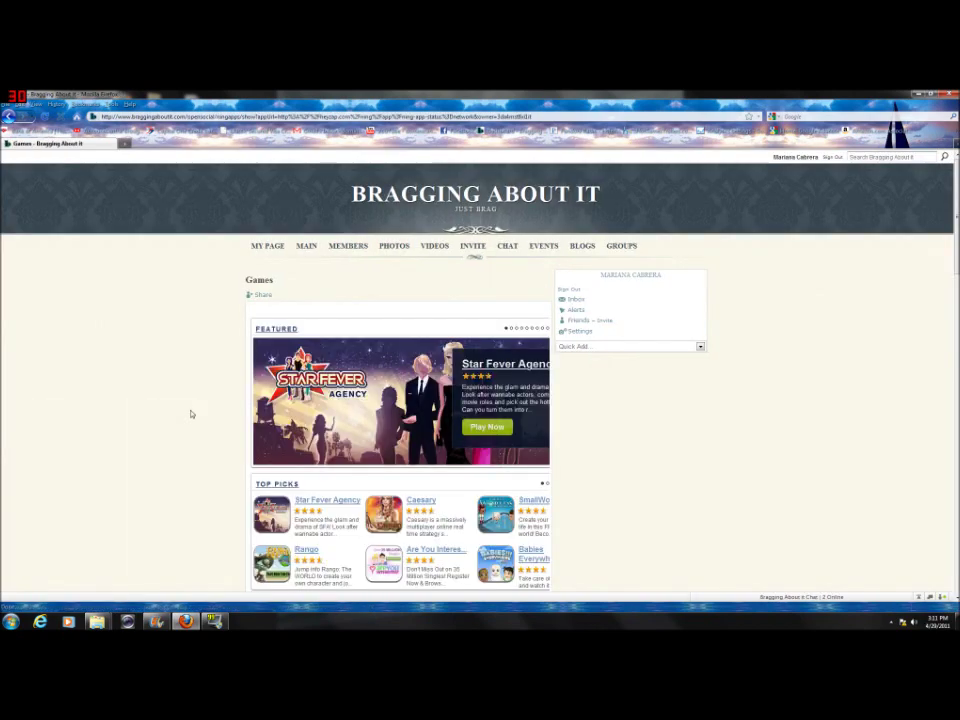
# Scroll down through the Games page categories and back up, then return to own profile.
pyautogui.scroll(-5, 191, 414)
pyautogui.scroll(-3, 191, 414)
pyautogui.scroll(-2, 191, 414)
pyautogui.scroll(-2, 191, 414)
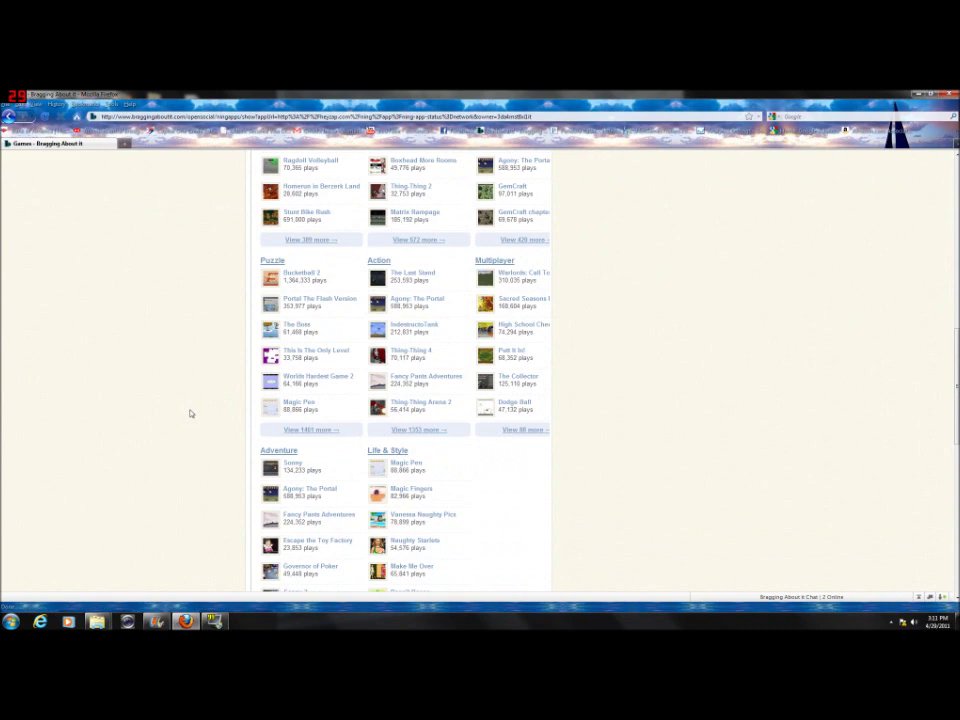
pyautogui.scroll(6, 191, 414)
pyautogui.scroll(3, 191, 414)
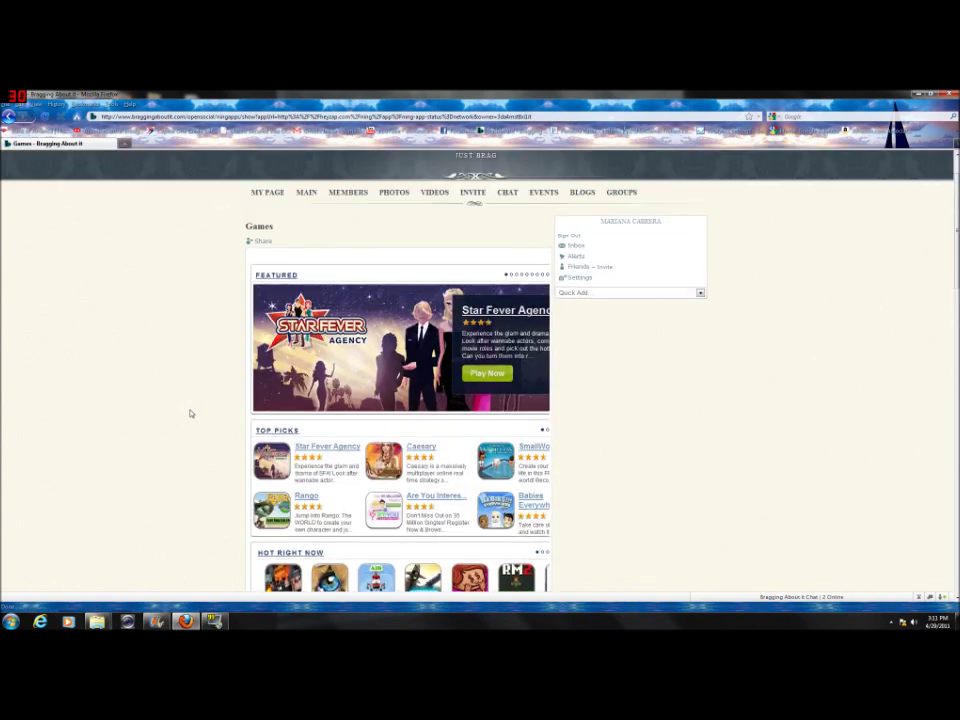
pyautogui.scroll(1, 204, 345)
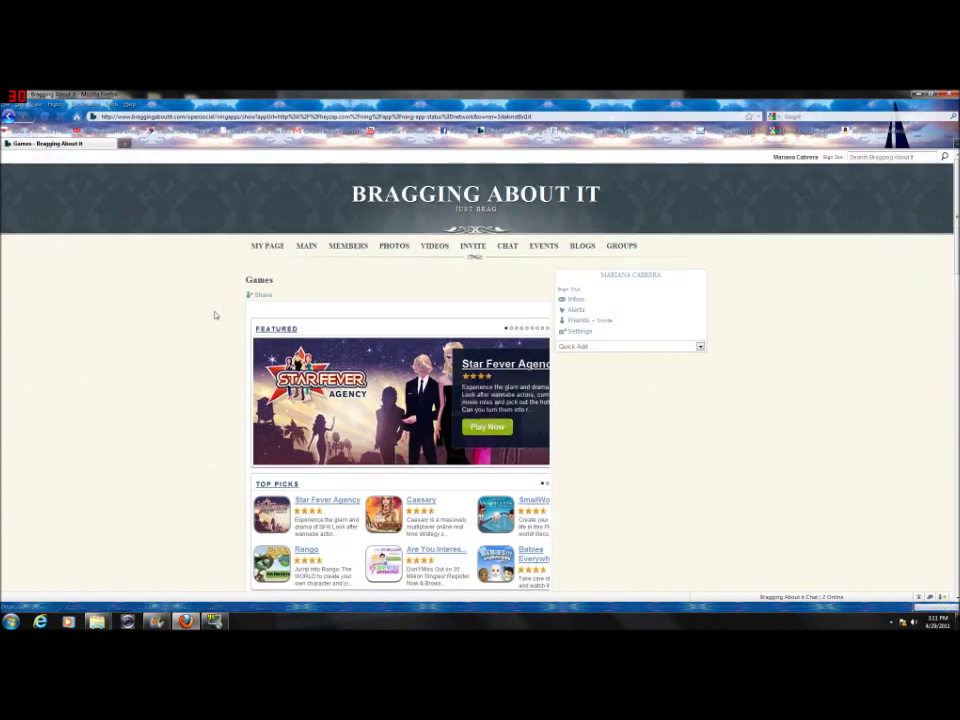
pyautogui.click(272, 247)
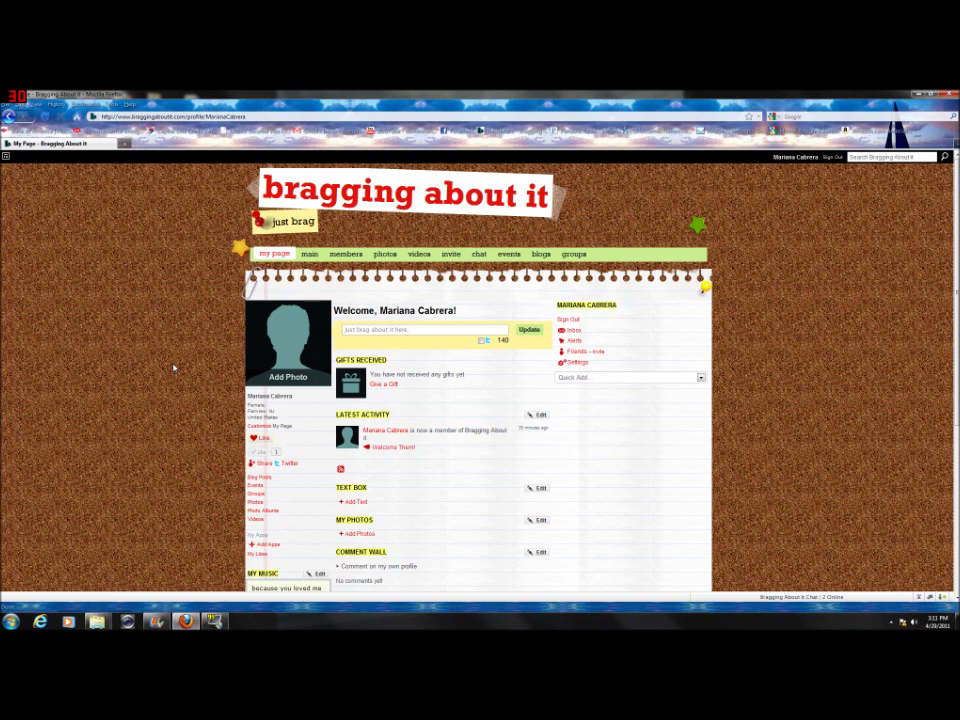
# Scroll the profile down to the three-song music player and RSS section, then back up.
pyautogui.scroll(-5, 173, 368)
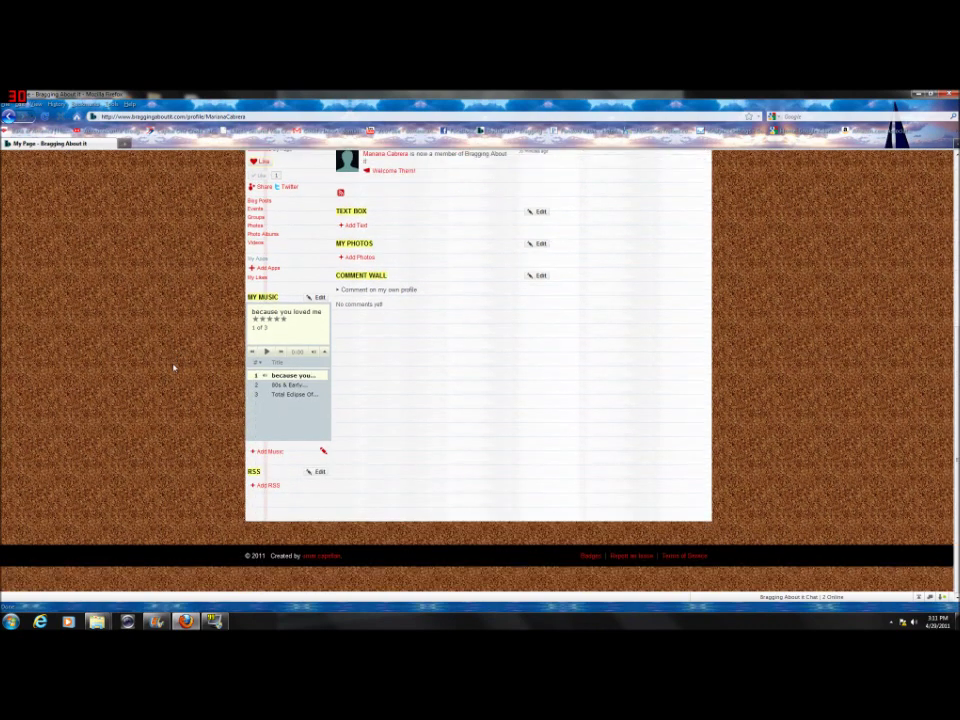
pyautogui.scroll(5, 173, 368)
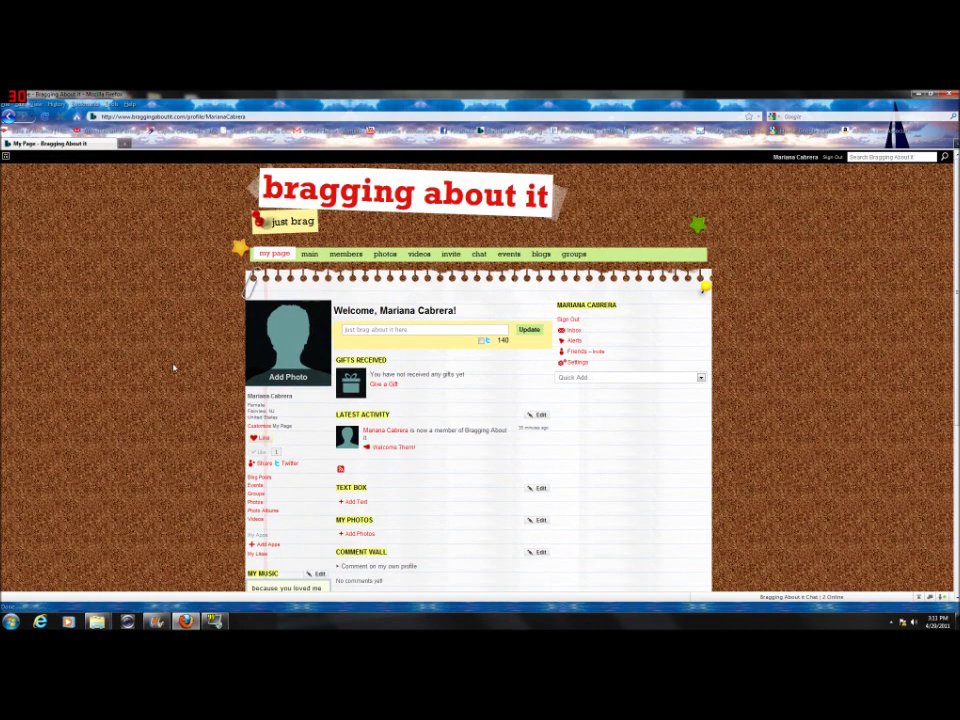